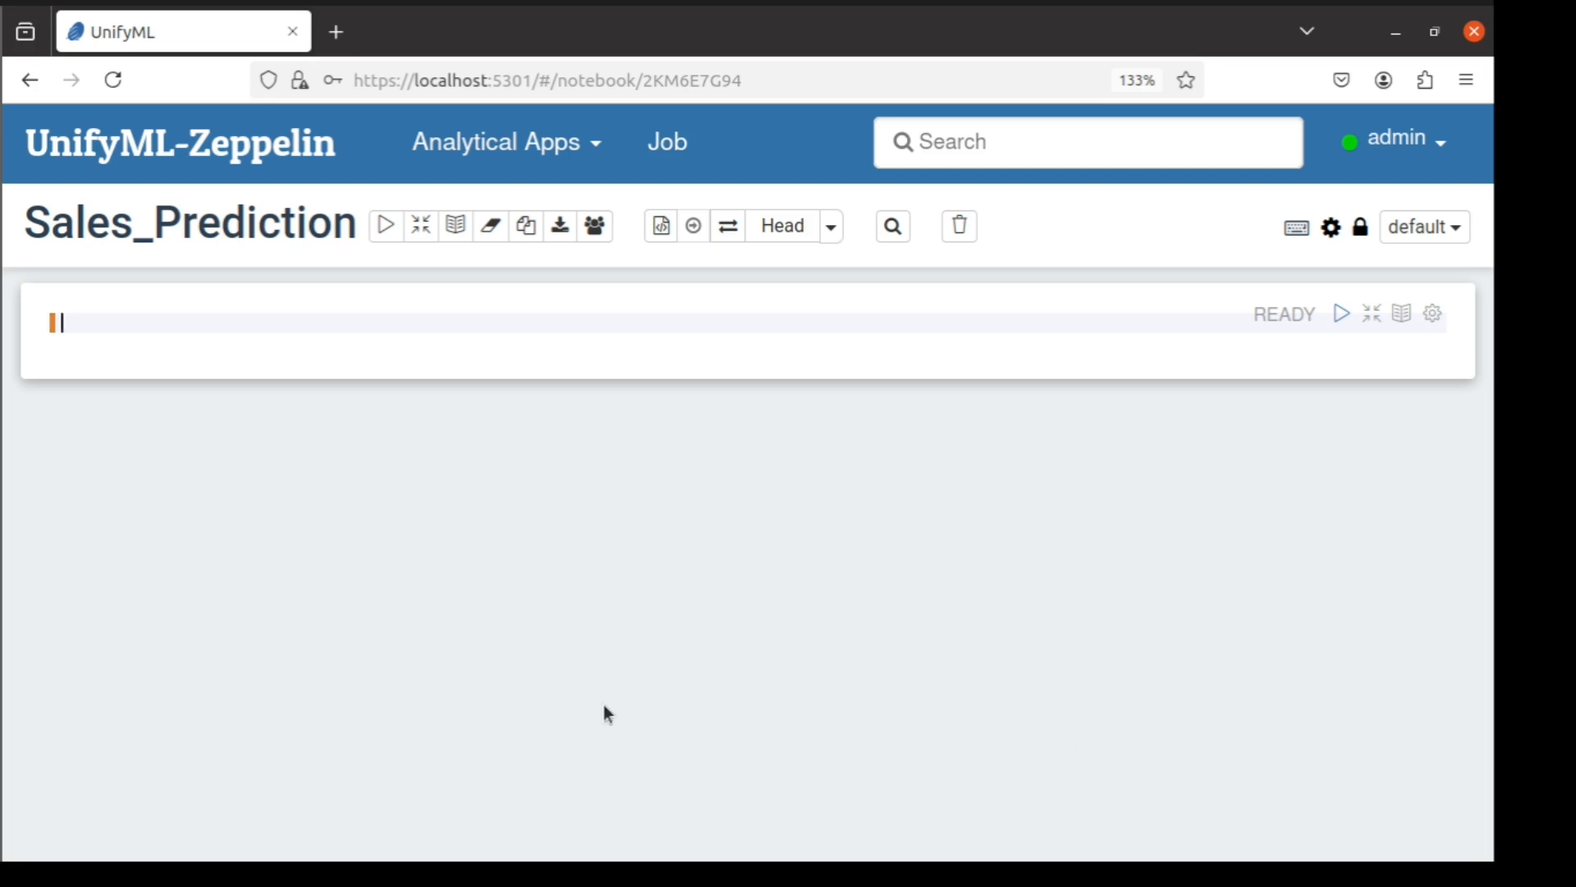
Run the query select * from Product_Sales limit 10 and view the returned columns through Hour
type("select * from Product_Sales limit 10")
double_click(233, 323)
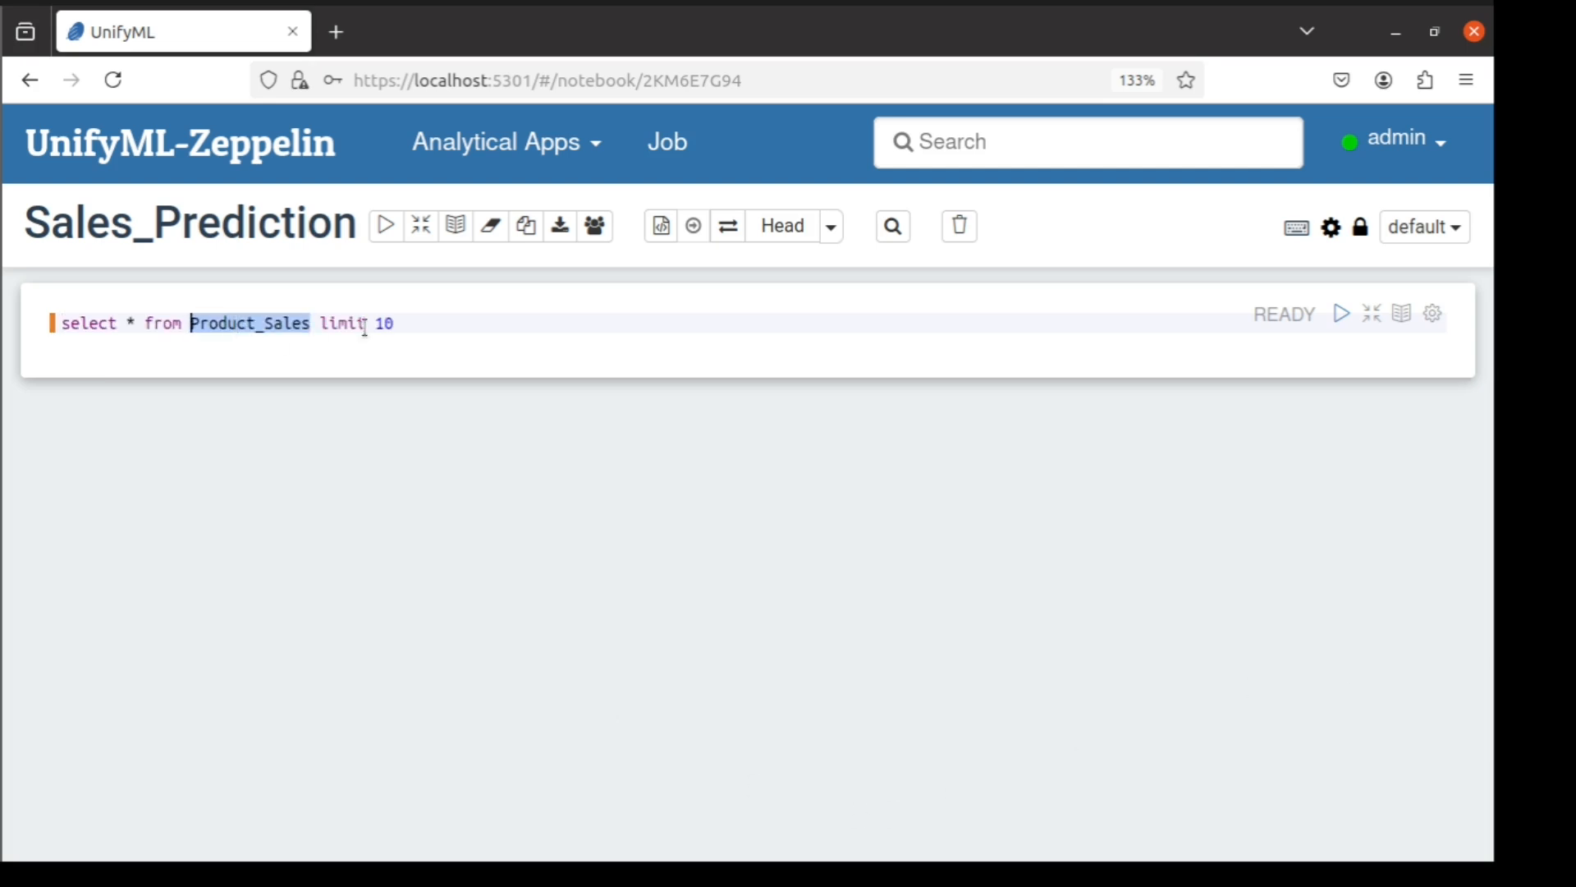
left_click_drag(397, 324, 328, 324)
left_click(485, 320)
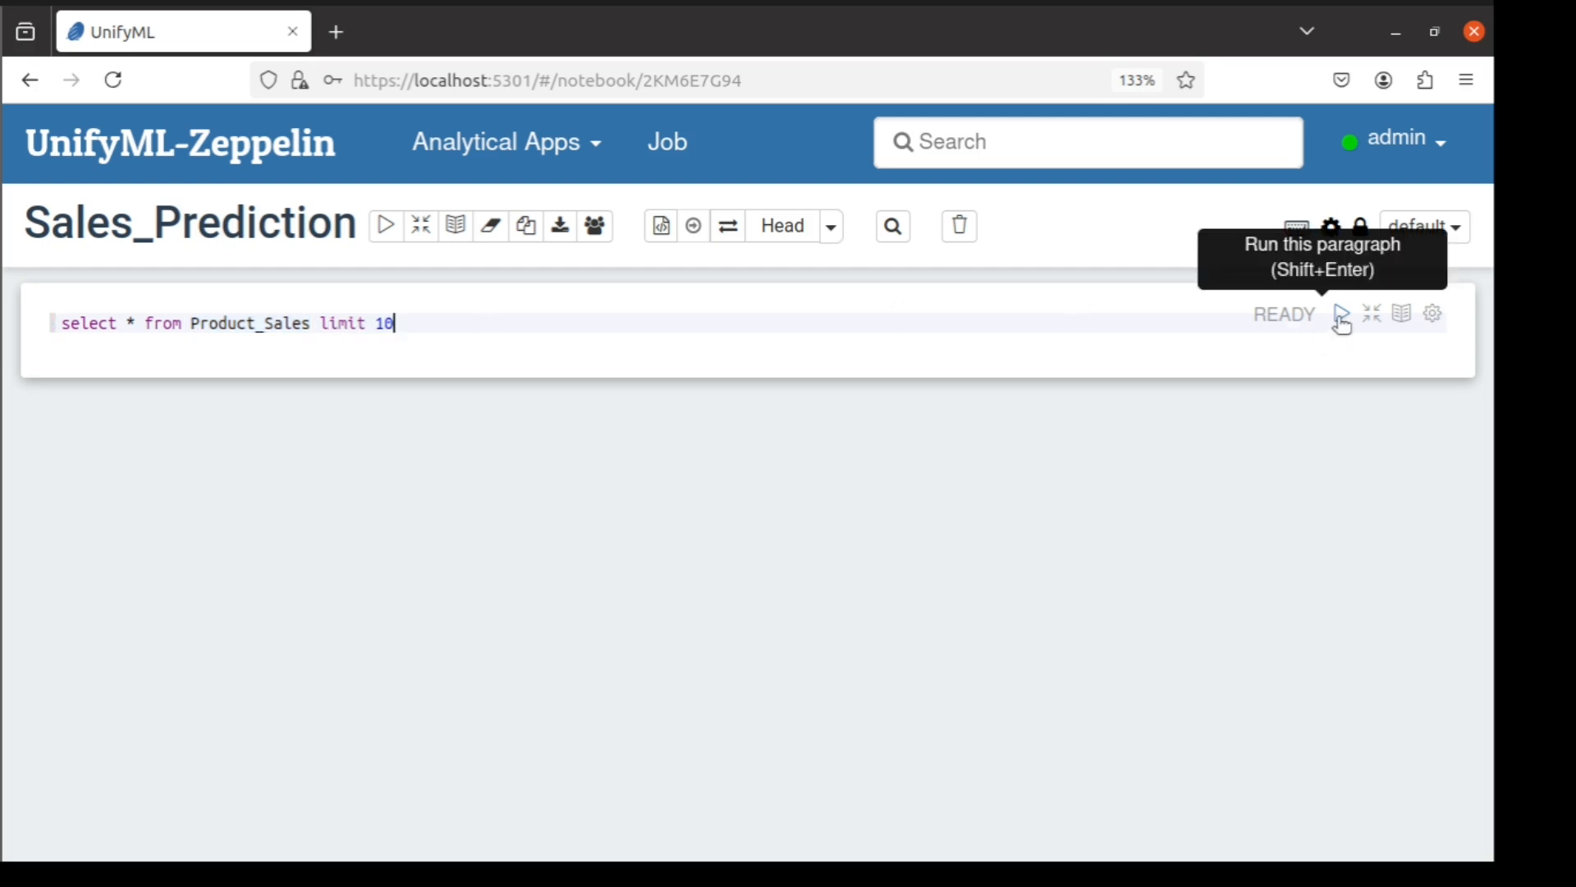
left_click(1342, 315)
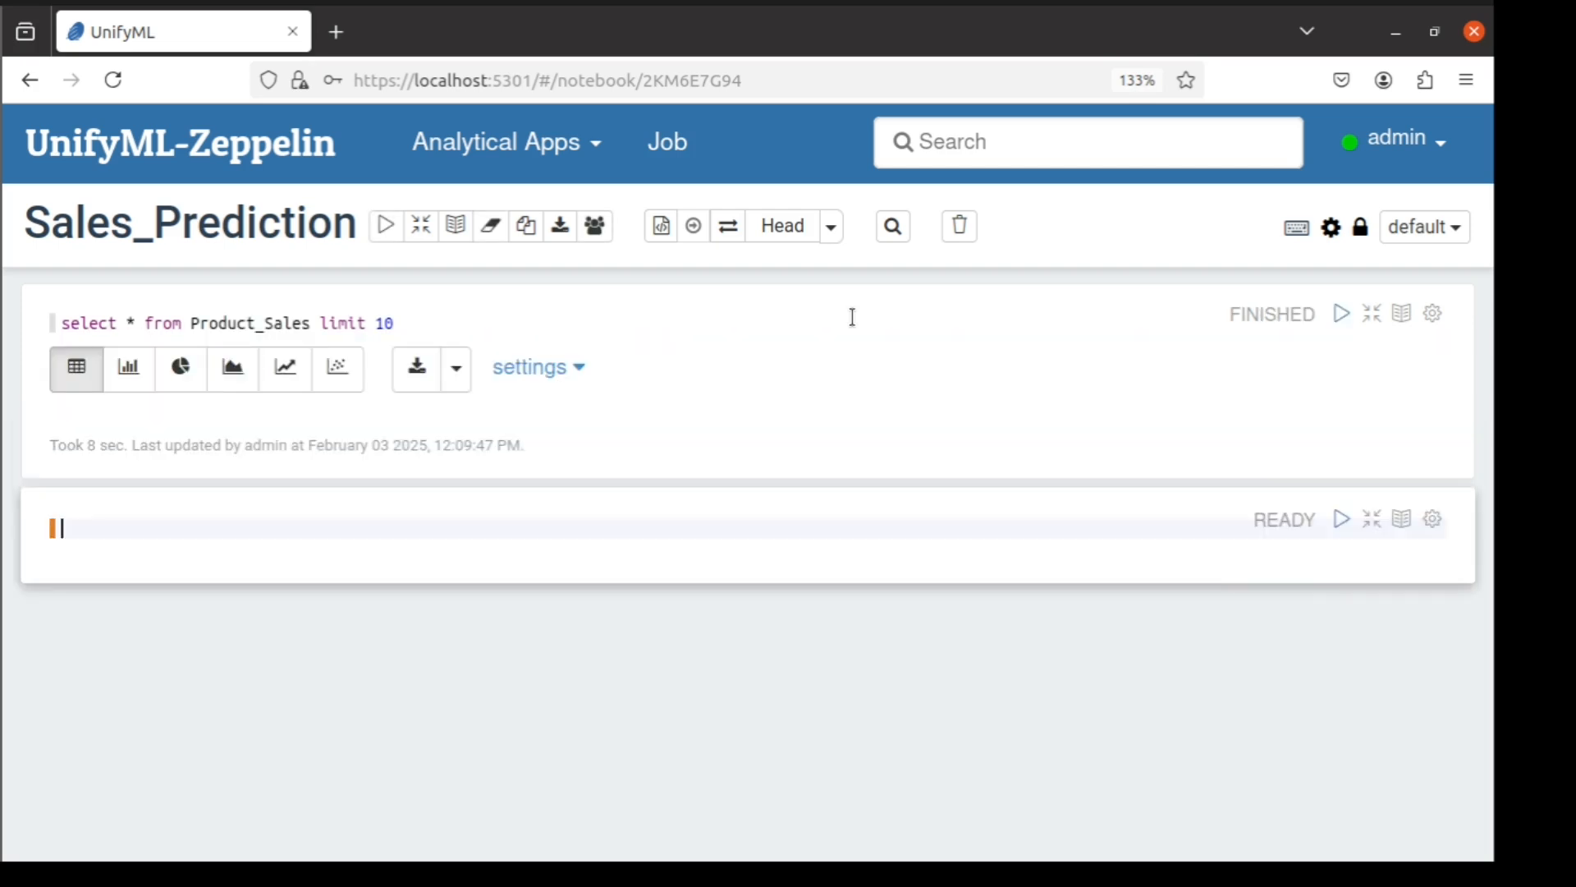
scroll(709, 657, "down", 3)
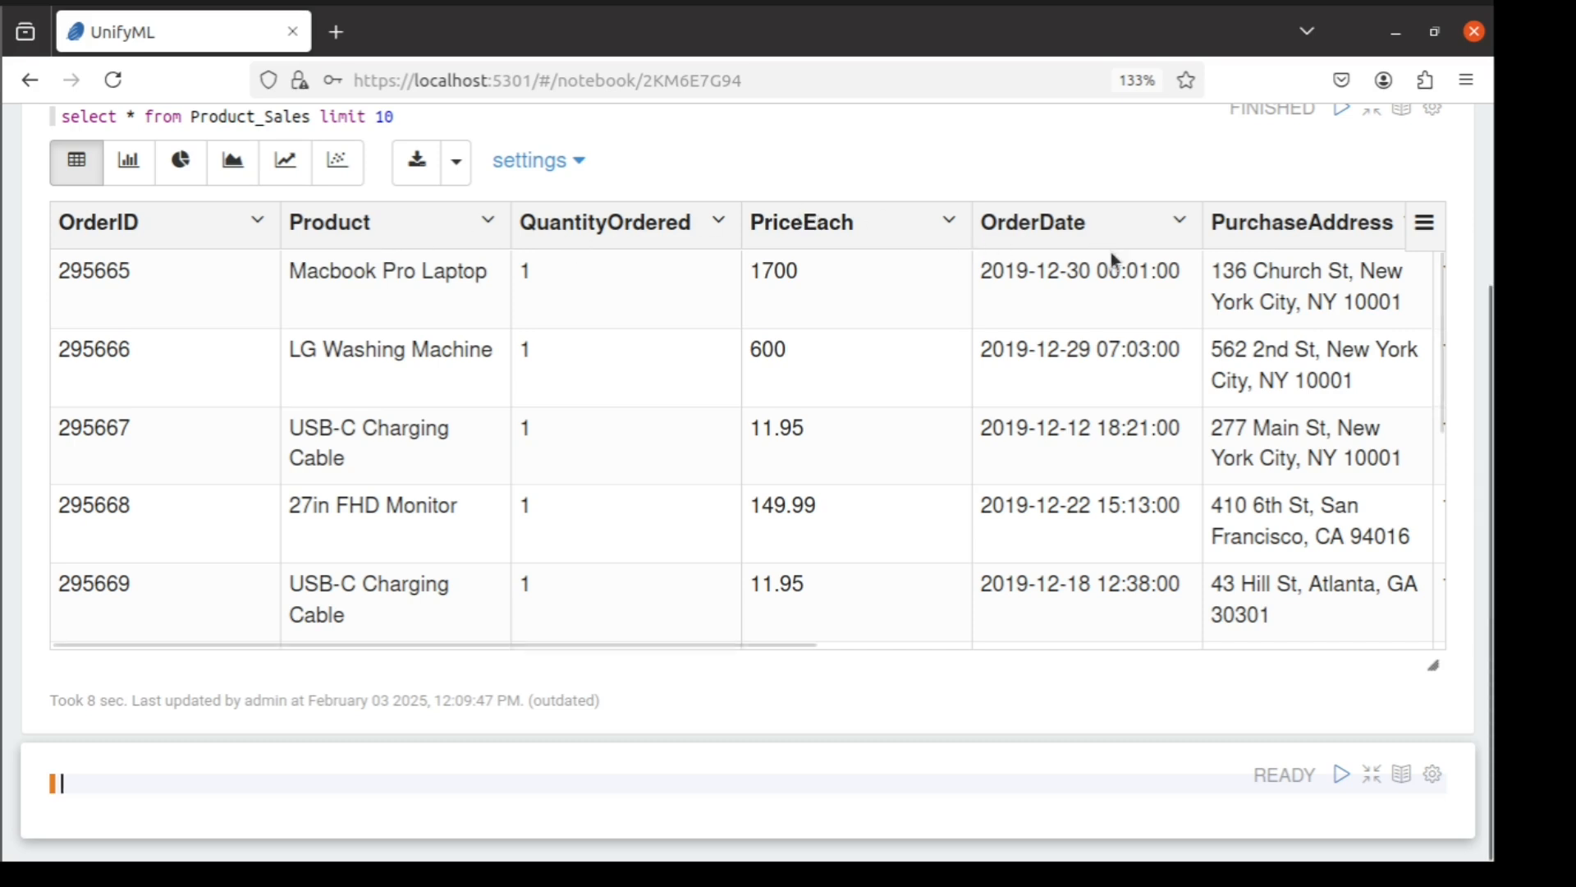
left_click_drag(587, 642, 1290, 605)
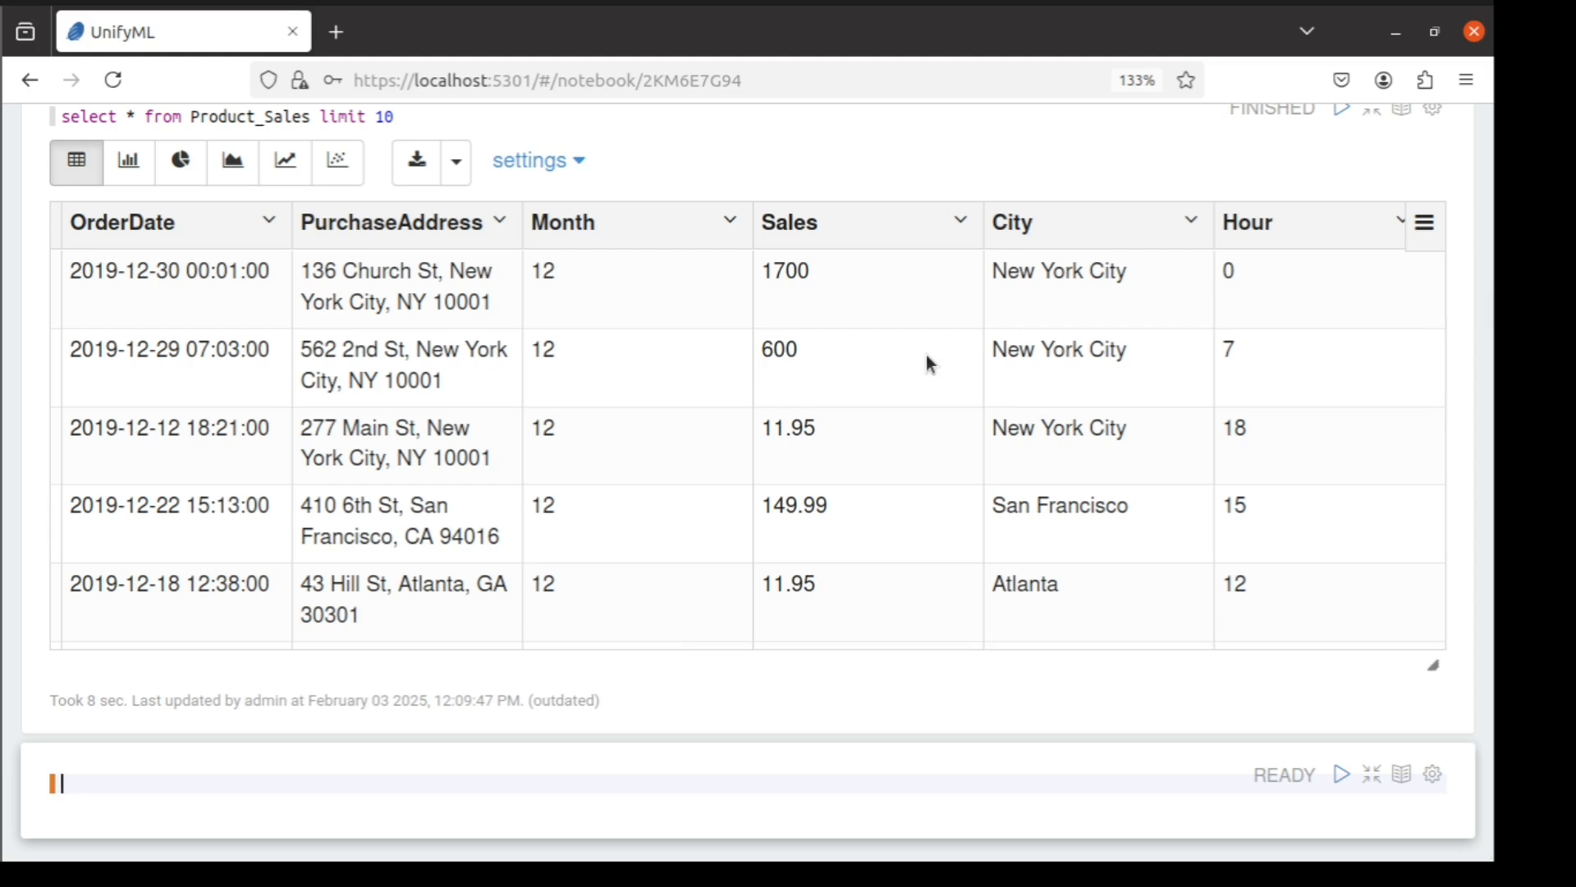
Add a LinReg query on Product_Sales with target Sales and inputs OrderID, Product, QuantityOrdered, PriceEach, OrderDate, Month, City, Hour, saving the model as Product_Sales_unifyml_LR
type("select * from table(LinReg( INPUTTABLE => (\"Product_Sales\"), INPUTCOLUMNS => ARRAY[\"OrderID\",\"Product\",\"QuantityOrdered\",\"PriceEach\",\"OrderDate\",\"Month\",\"City\",\"Hour\"], TARGETCOLUMN =>  (\"Sales\"), SAVEMODEL => true, OUTPUTMODEL => (\"Product_Sales_unifyml_LR\")))")
double_click(261, 686)
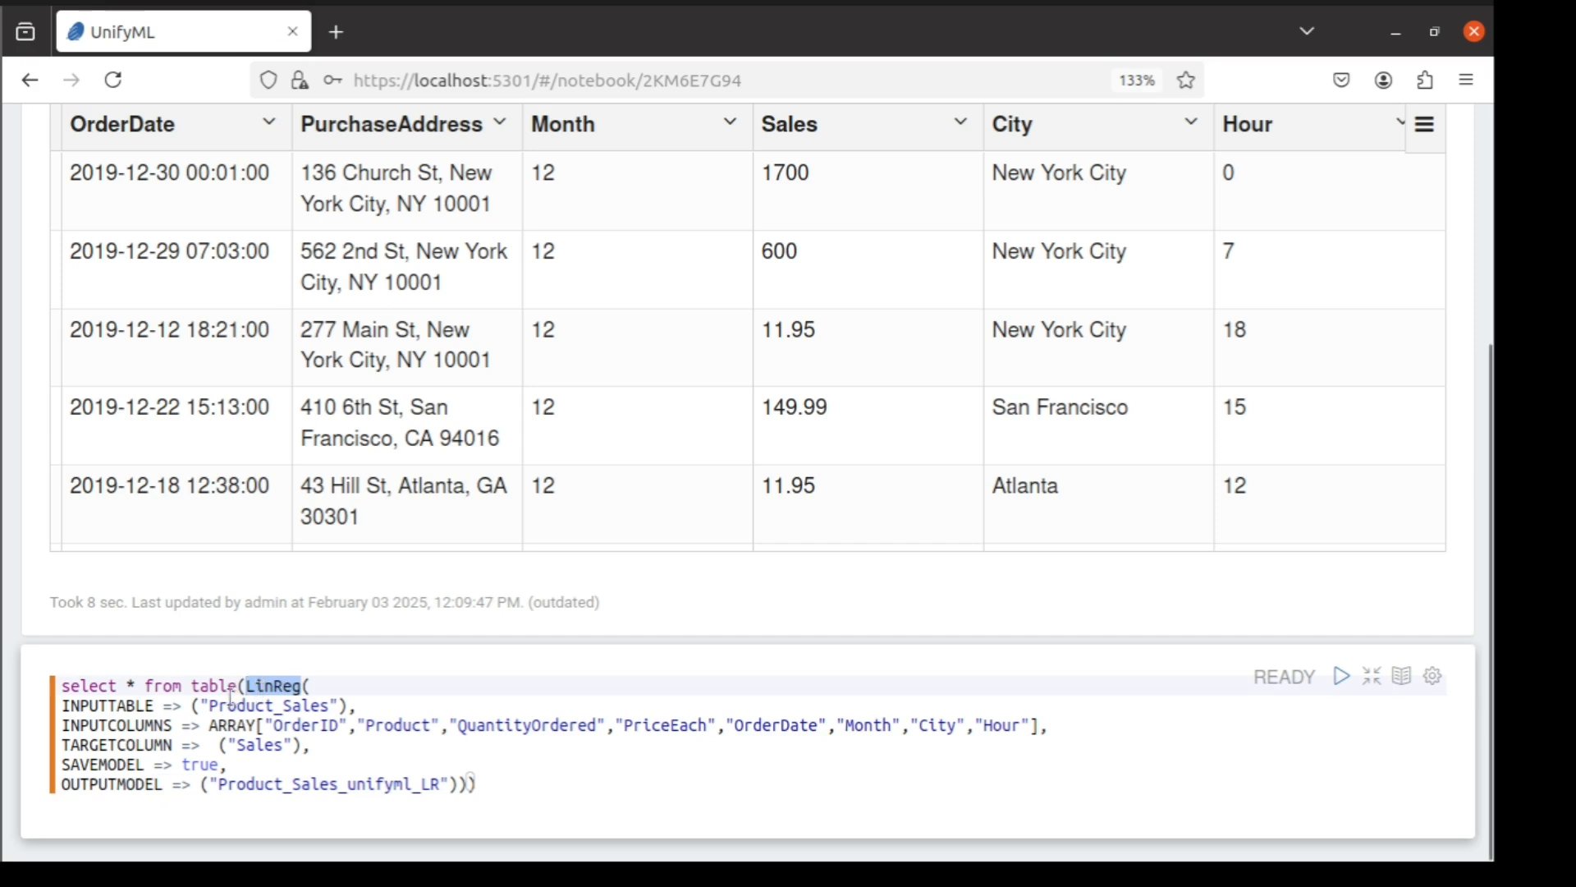
left_click(108, 706)
double_click(239, 706)
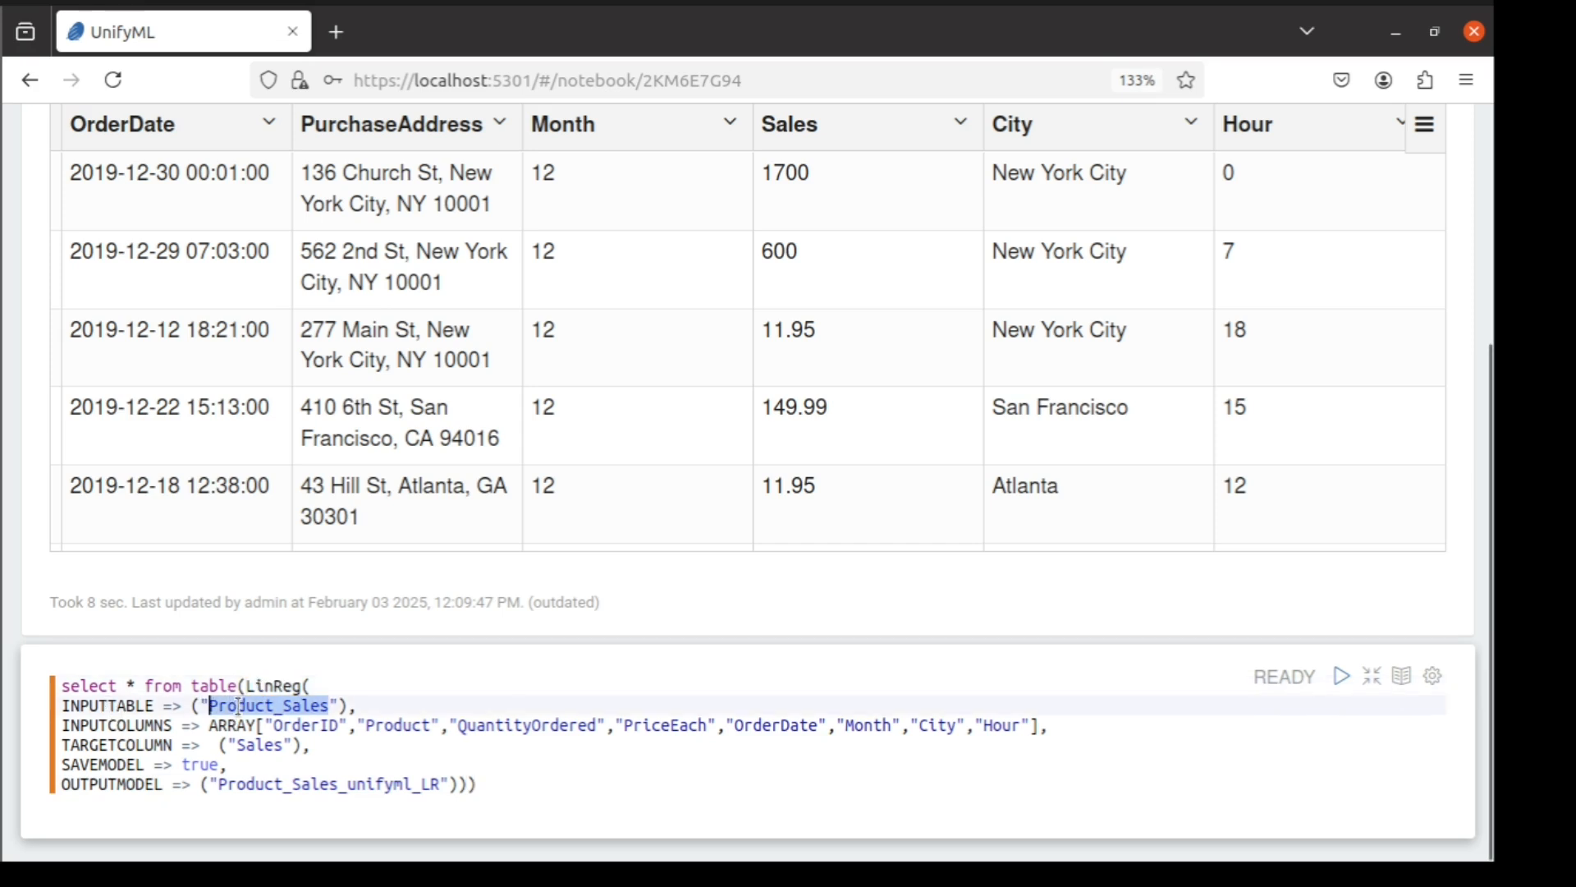
double_click(123, 726)
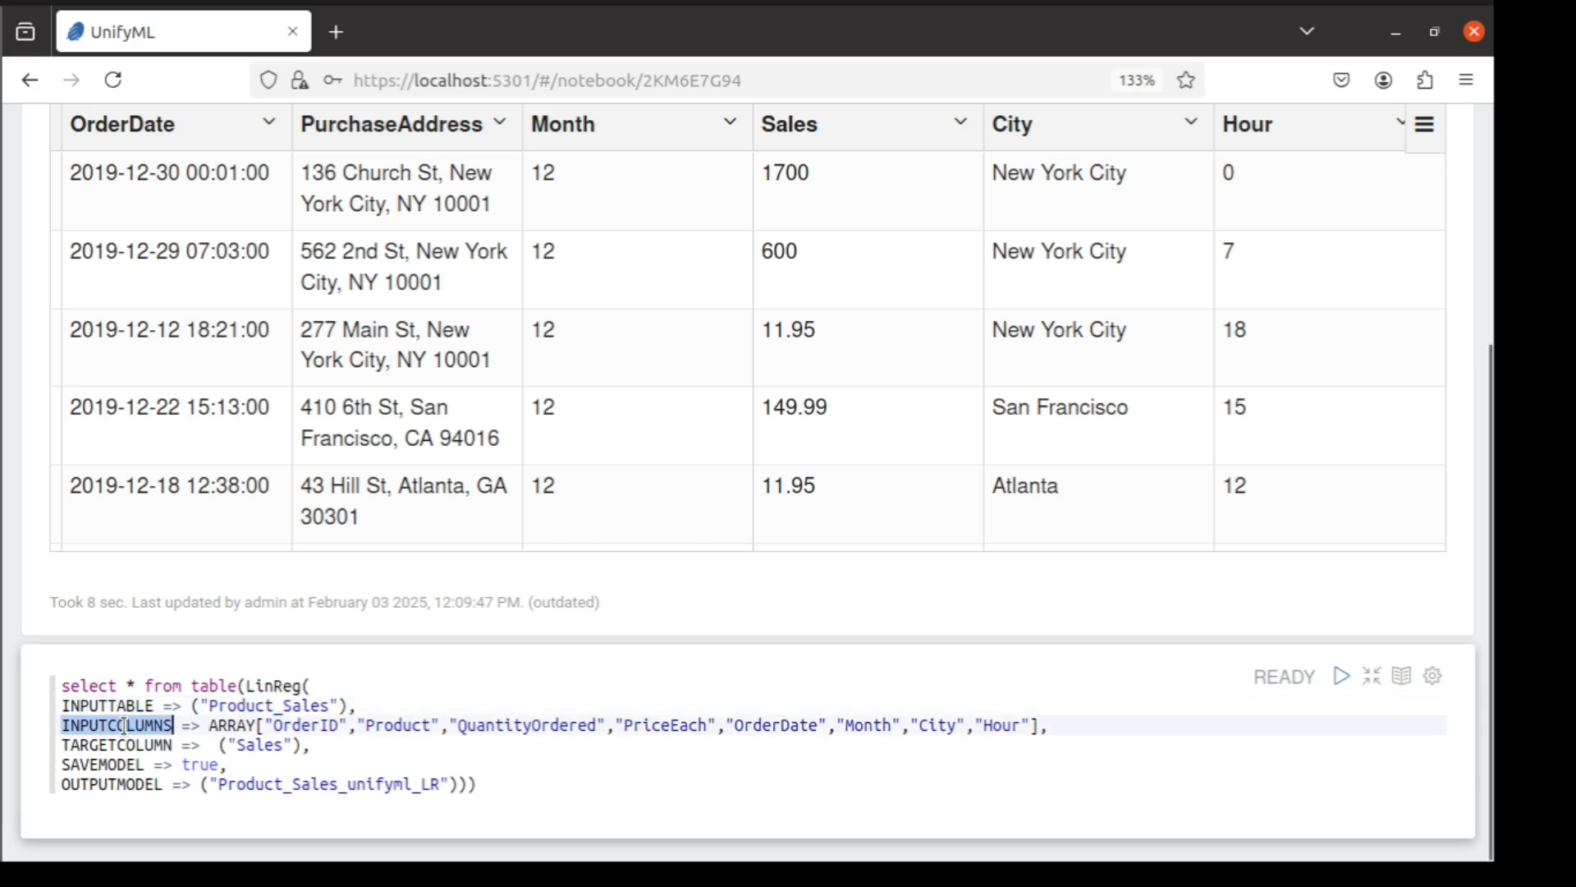
left_click(295, 726)
double_click(123, 743)
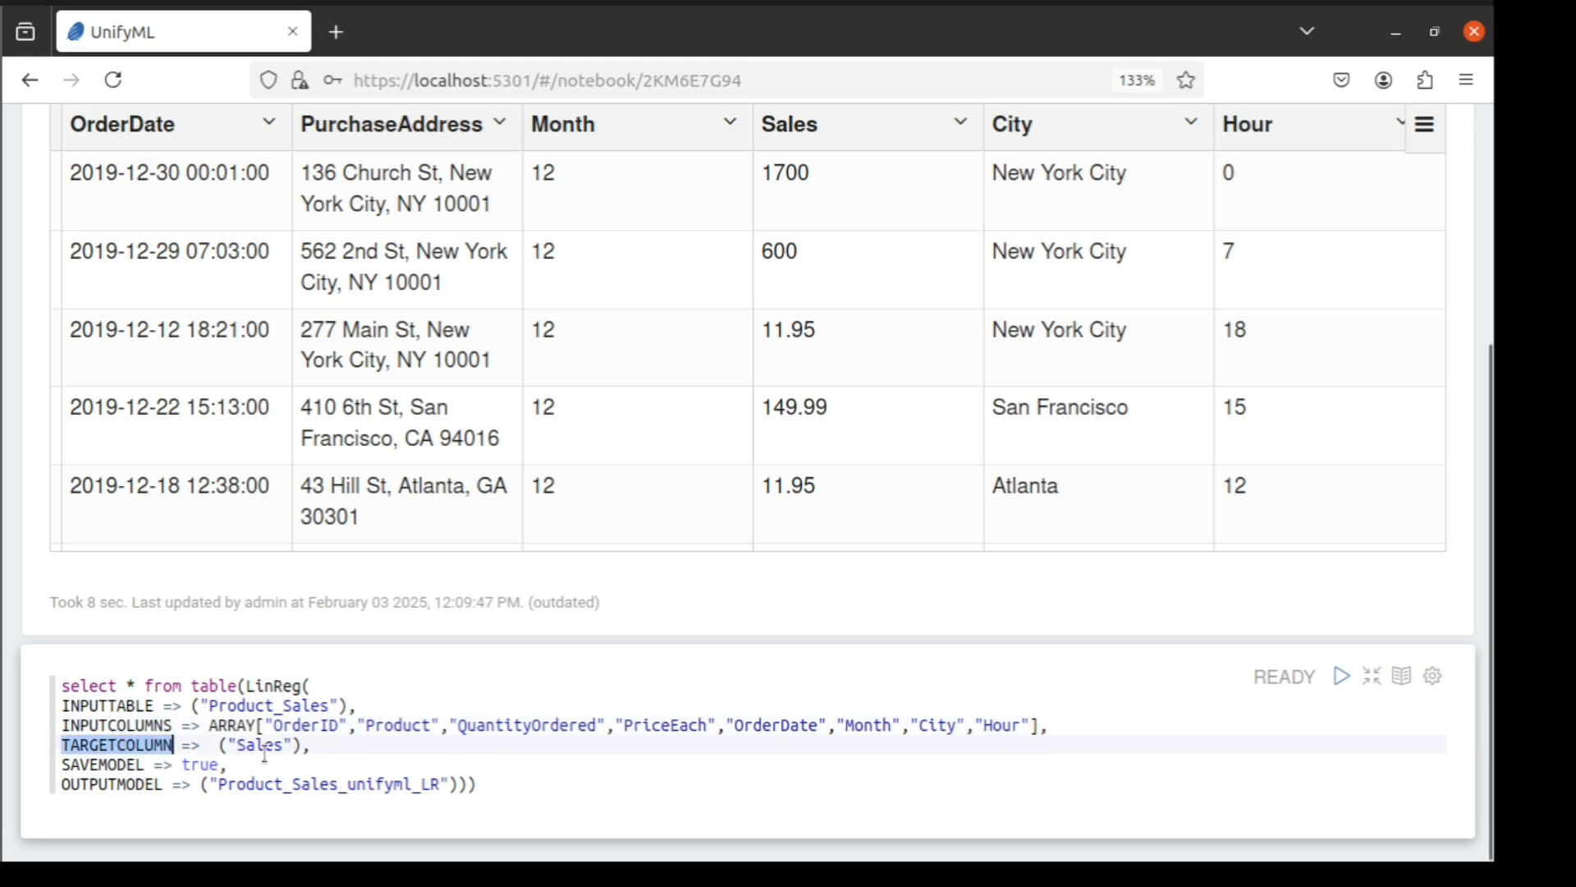
double_click(265, 744)
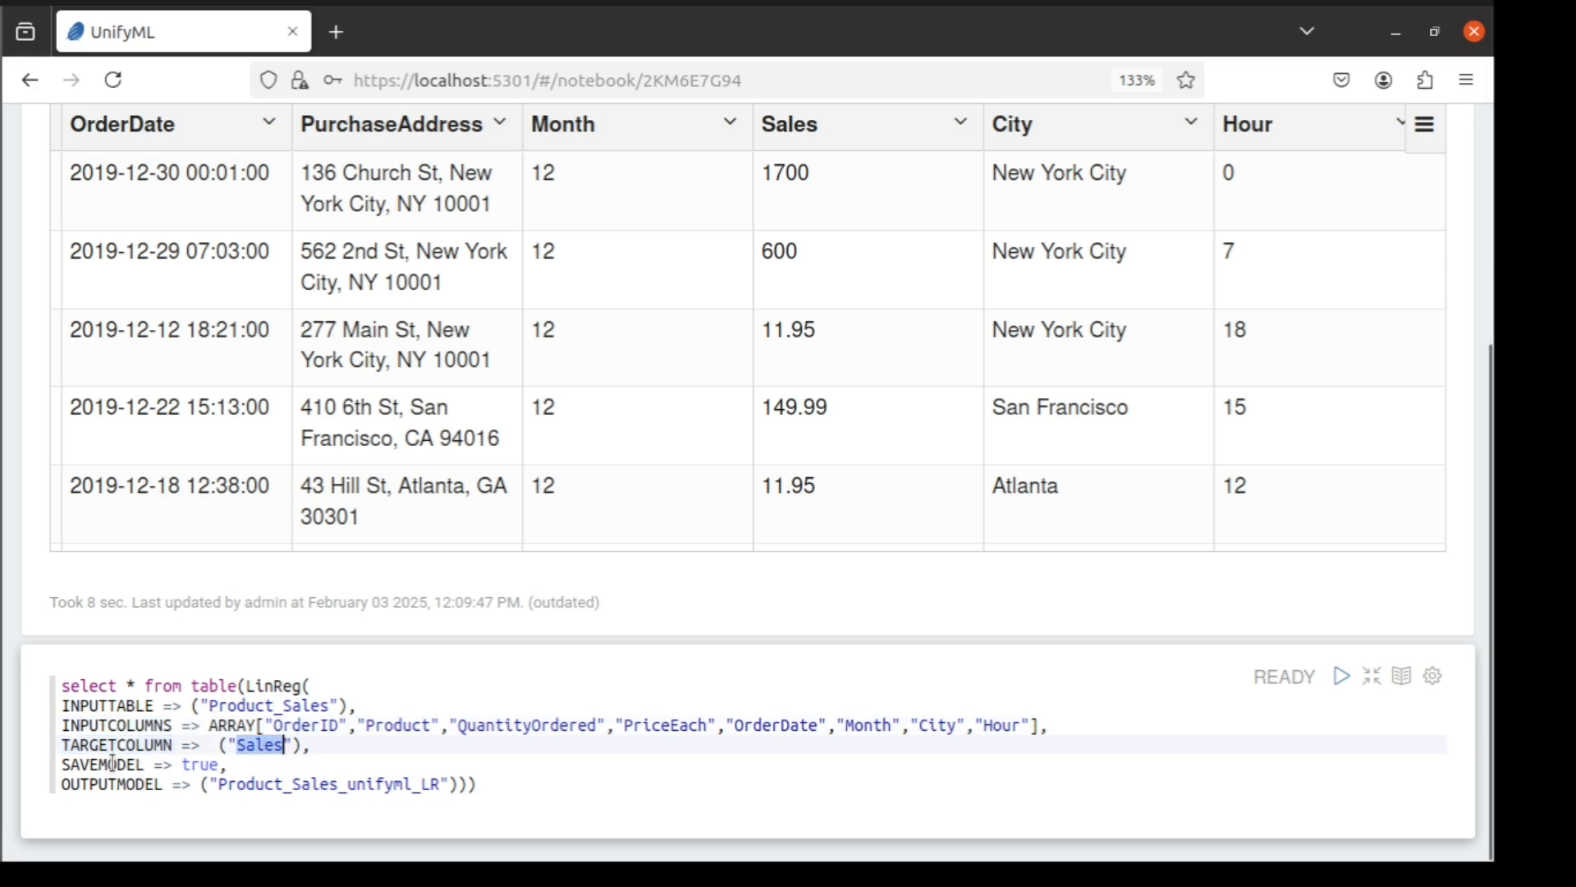
double_click(113, 764)
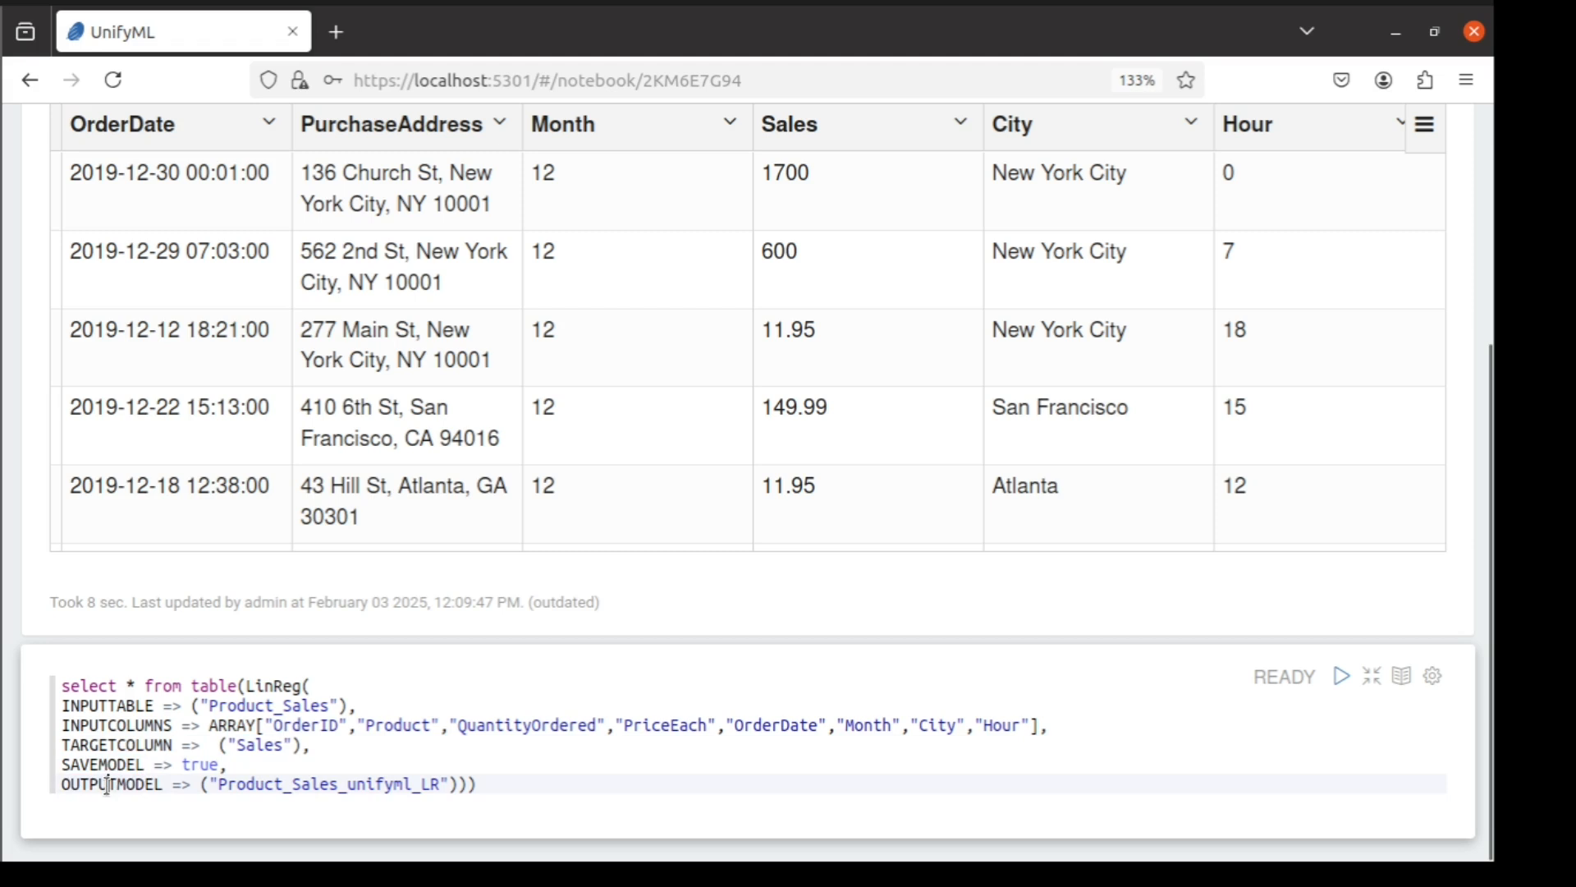
double_click(106, 784)
double_click(200, 765)
double_click(279, 784)
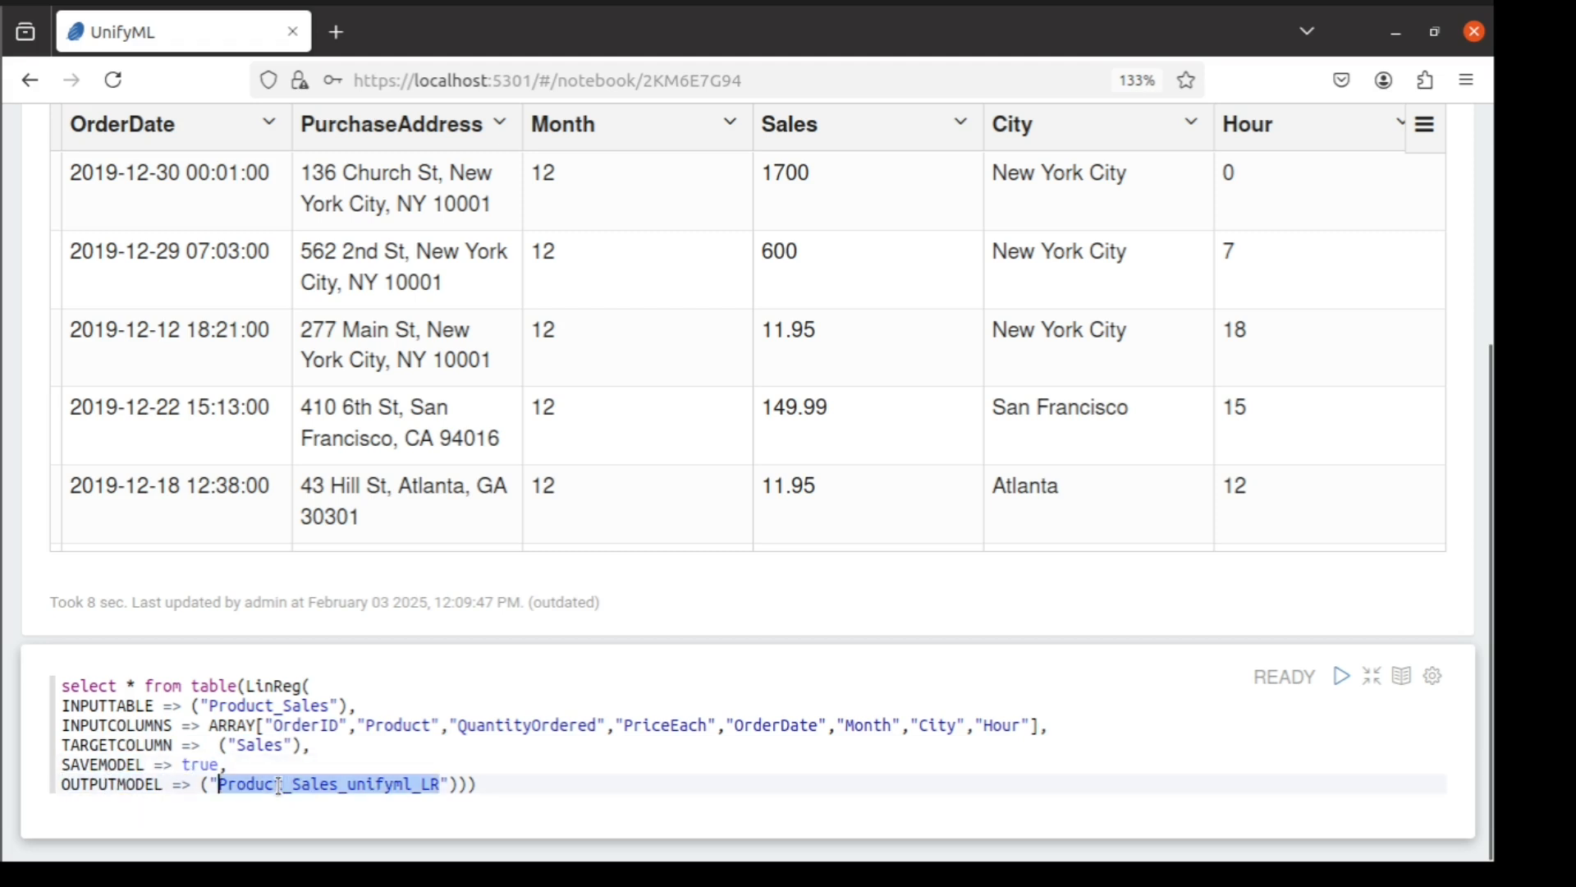
Recheck the LinReg function, input table and input columns, and run the training query to review its metrics and coefficients
double_click(265, 686)
double_click(258, 705)
left_click(573, 724)
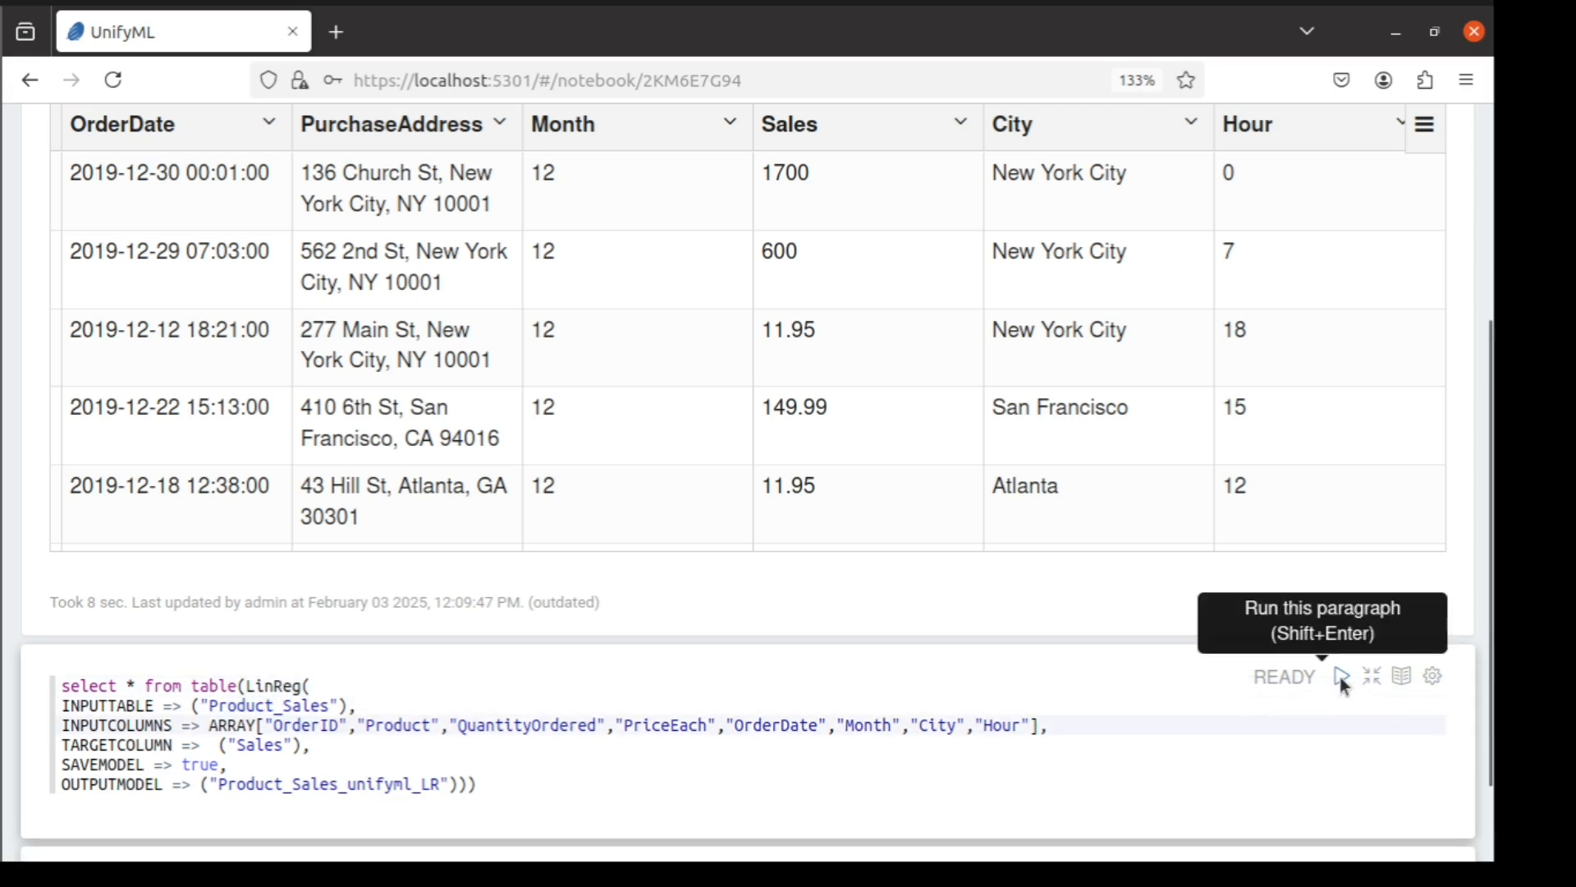
left_click(1339, 675)
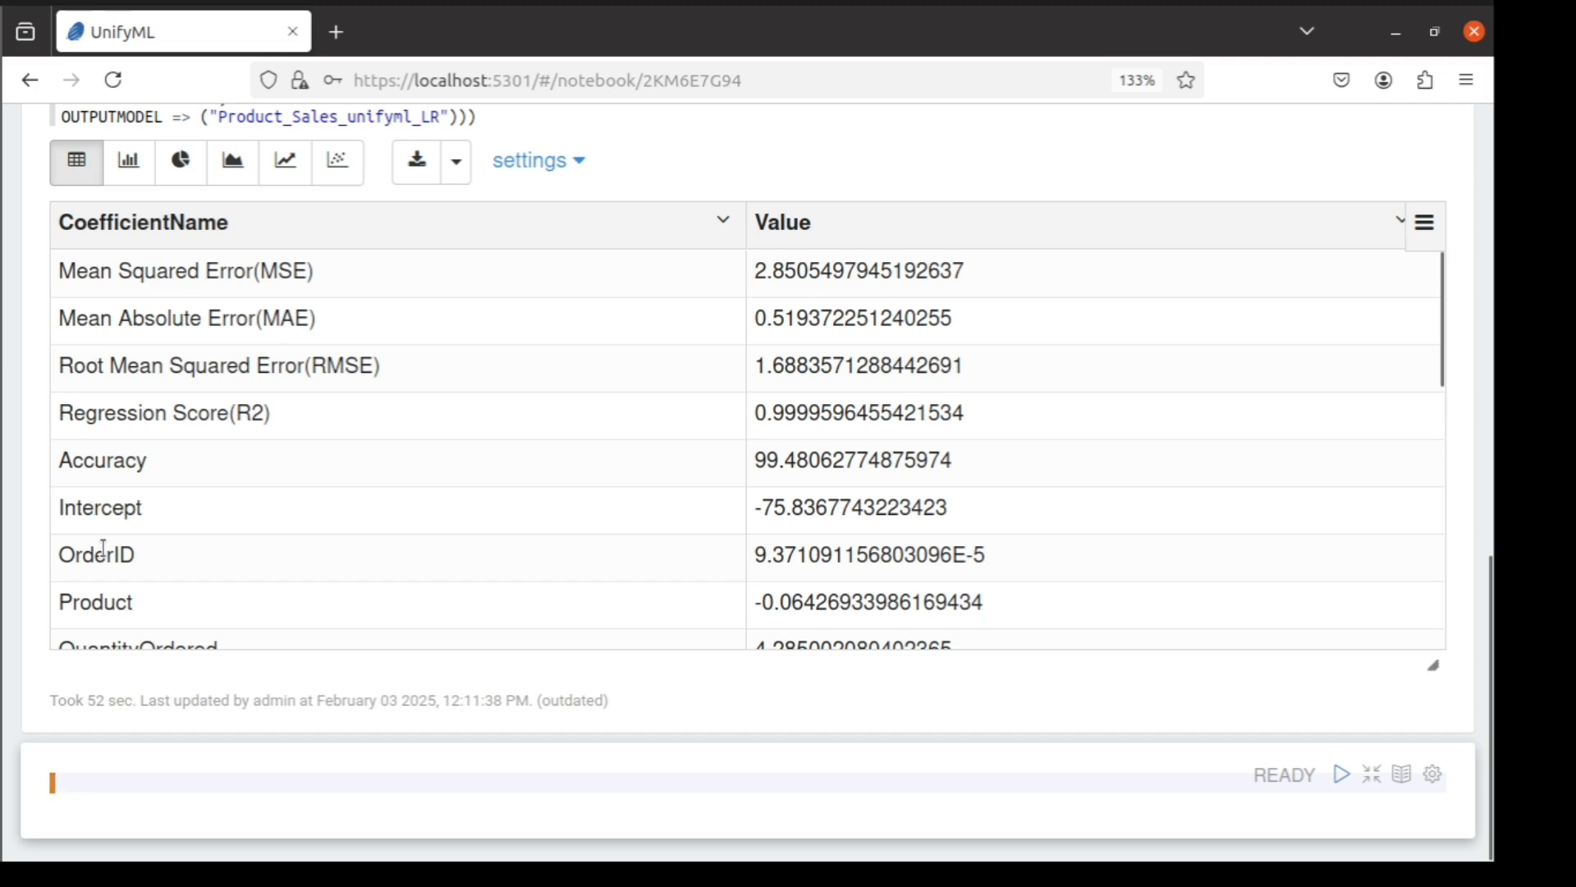
scroll(802, 619, "down", 10)
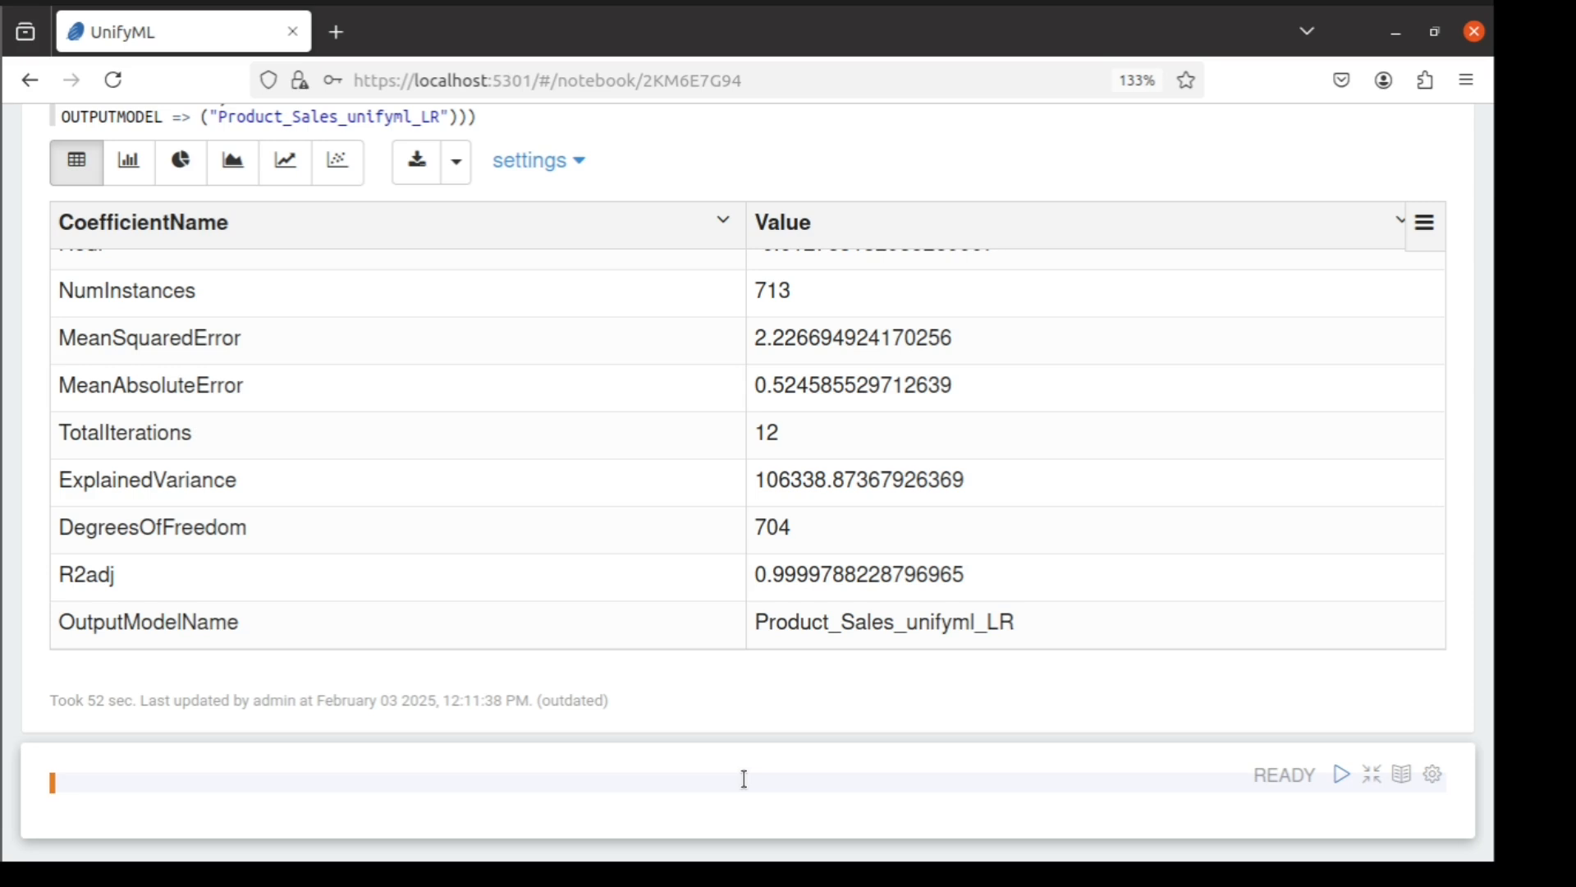
Run the query select * from Product_Sales_Predict limit 10 and look across all the returned columns
type("select * from Product_Sales_Predict limit 10")
double_click(291, 782)
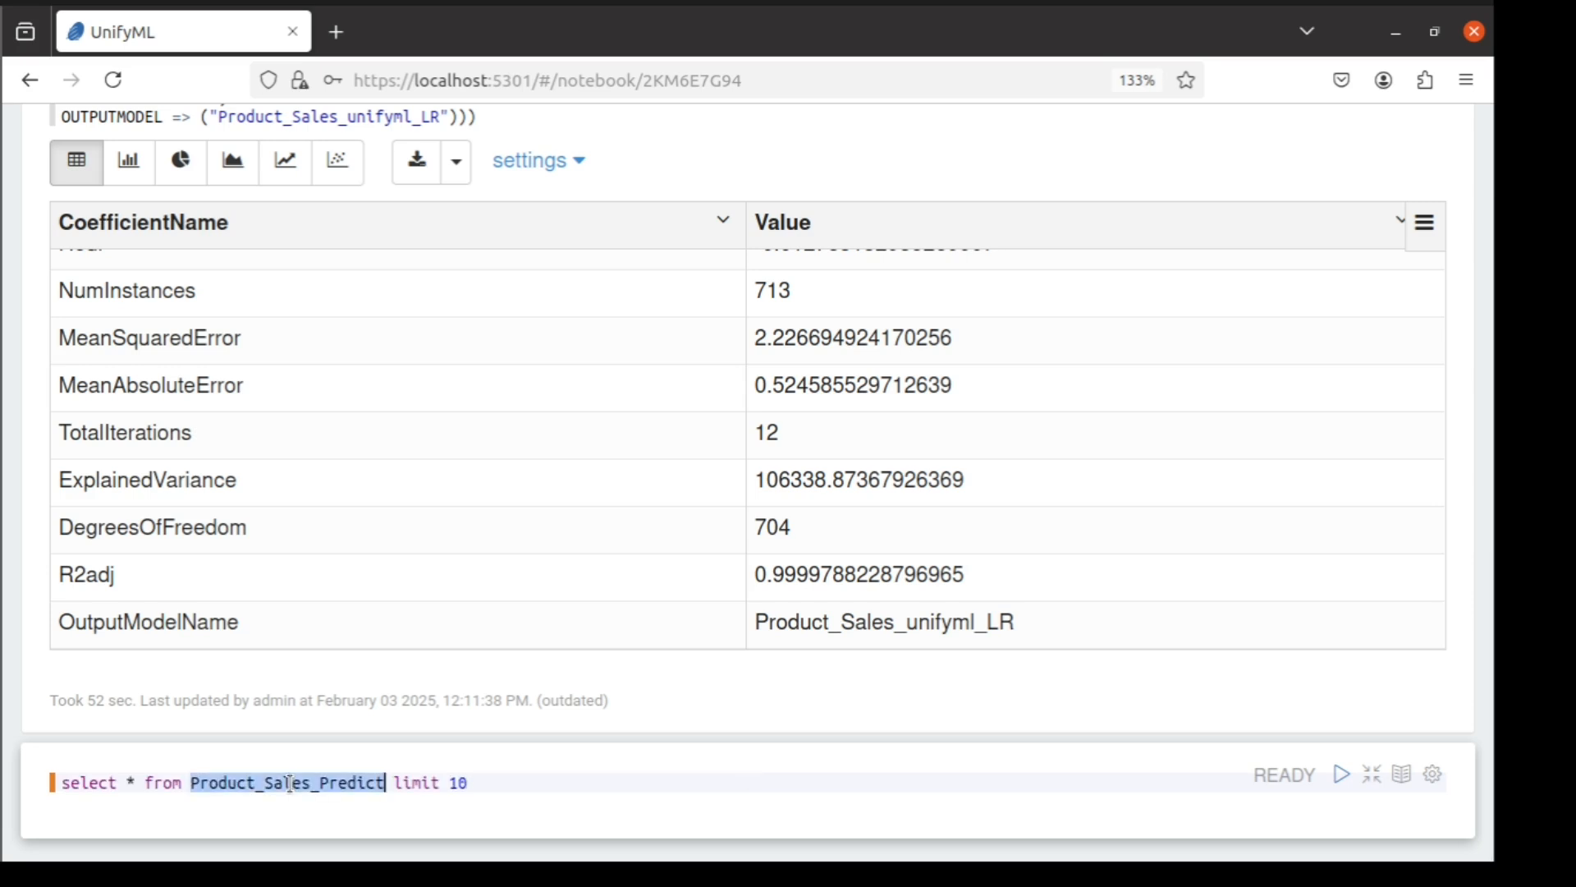
left_click(480, 780)
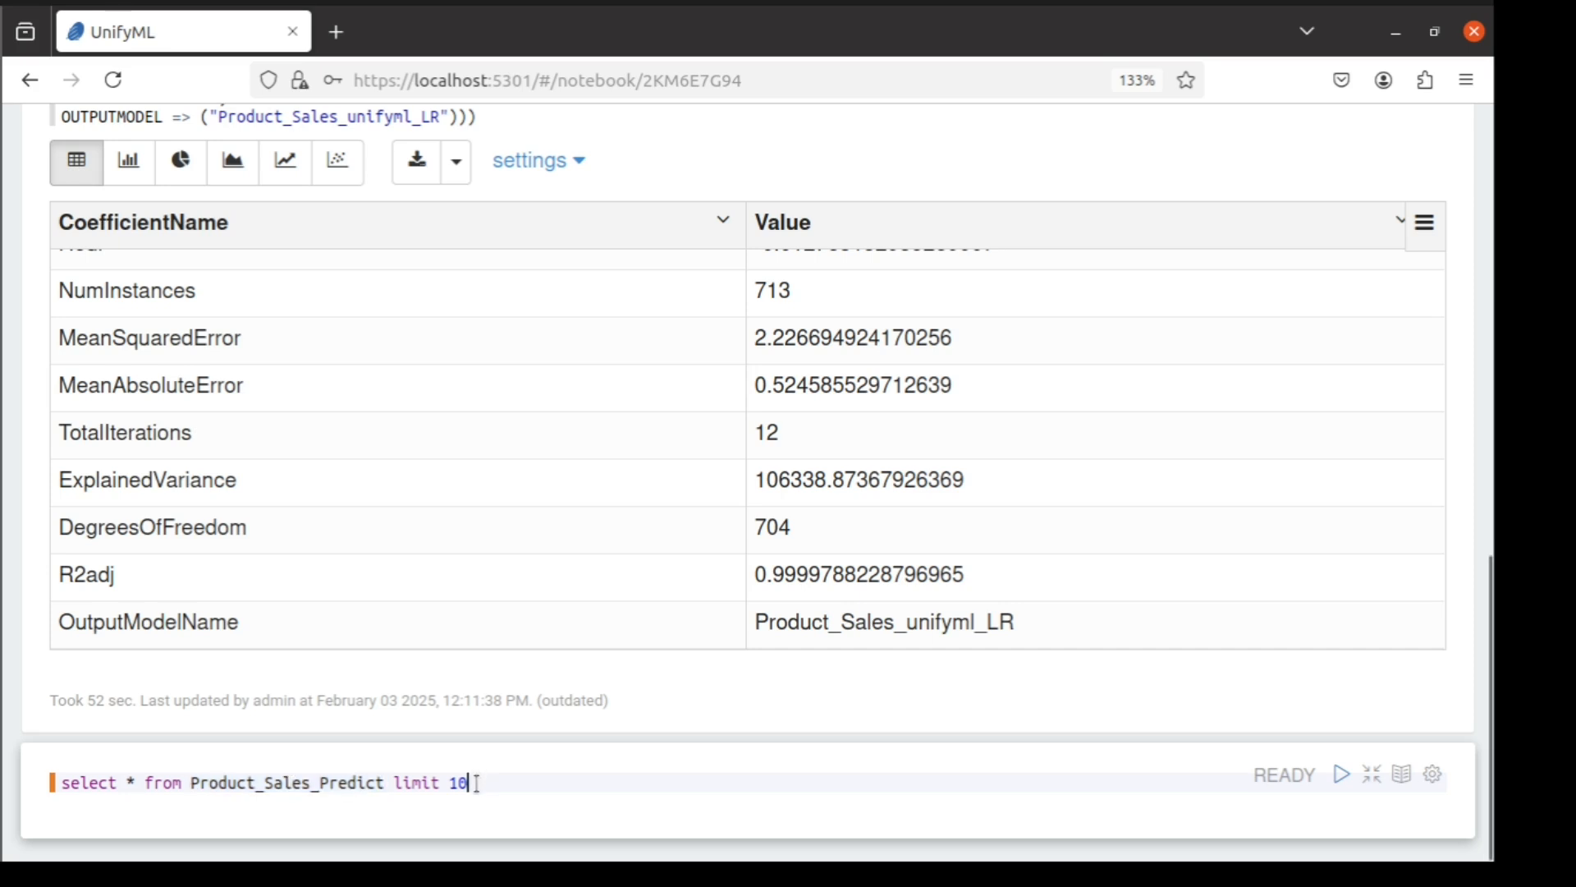
left_click(1341, 772)
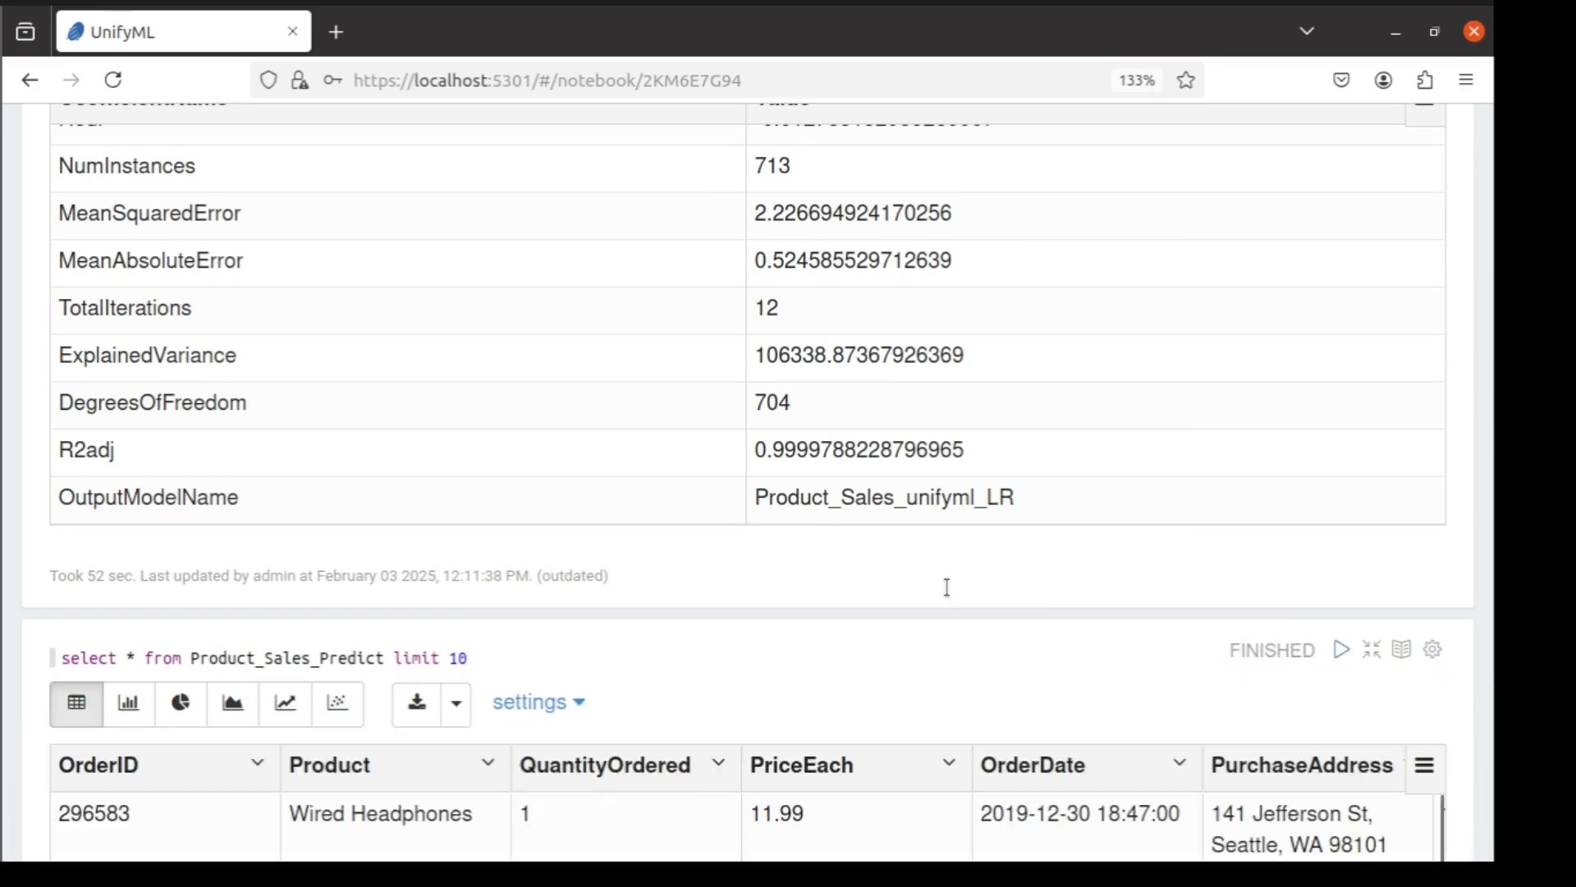
scroll(943, 588, "down", 5)
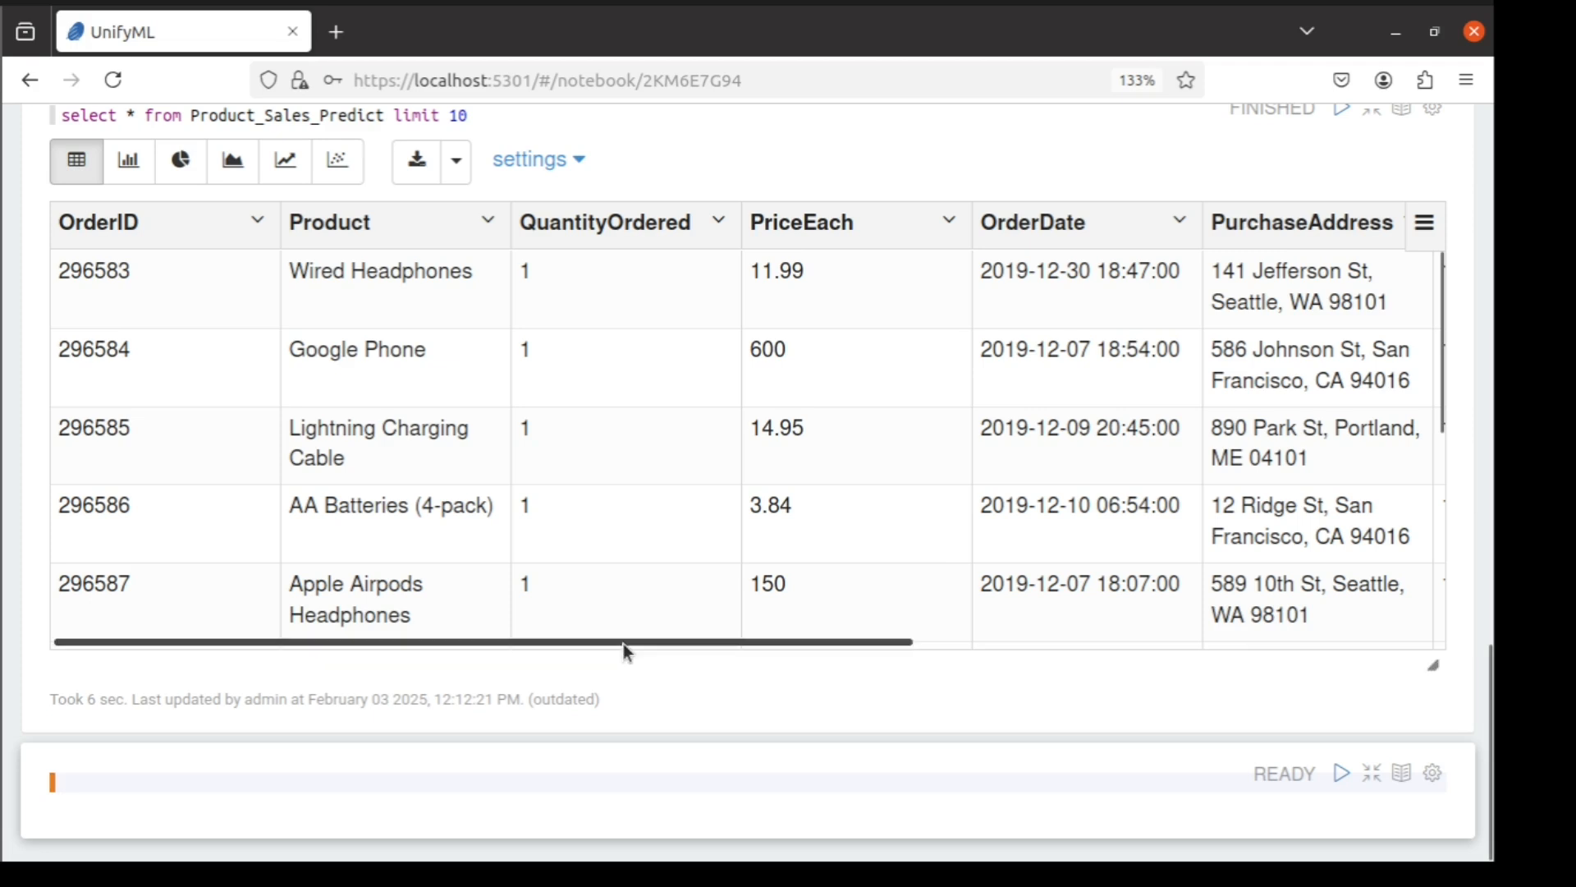
left_click_drag(623, 643, 1241, 605)
left_click_drag(726, 640, 169, 655)
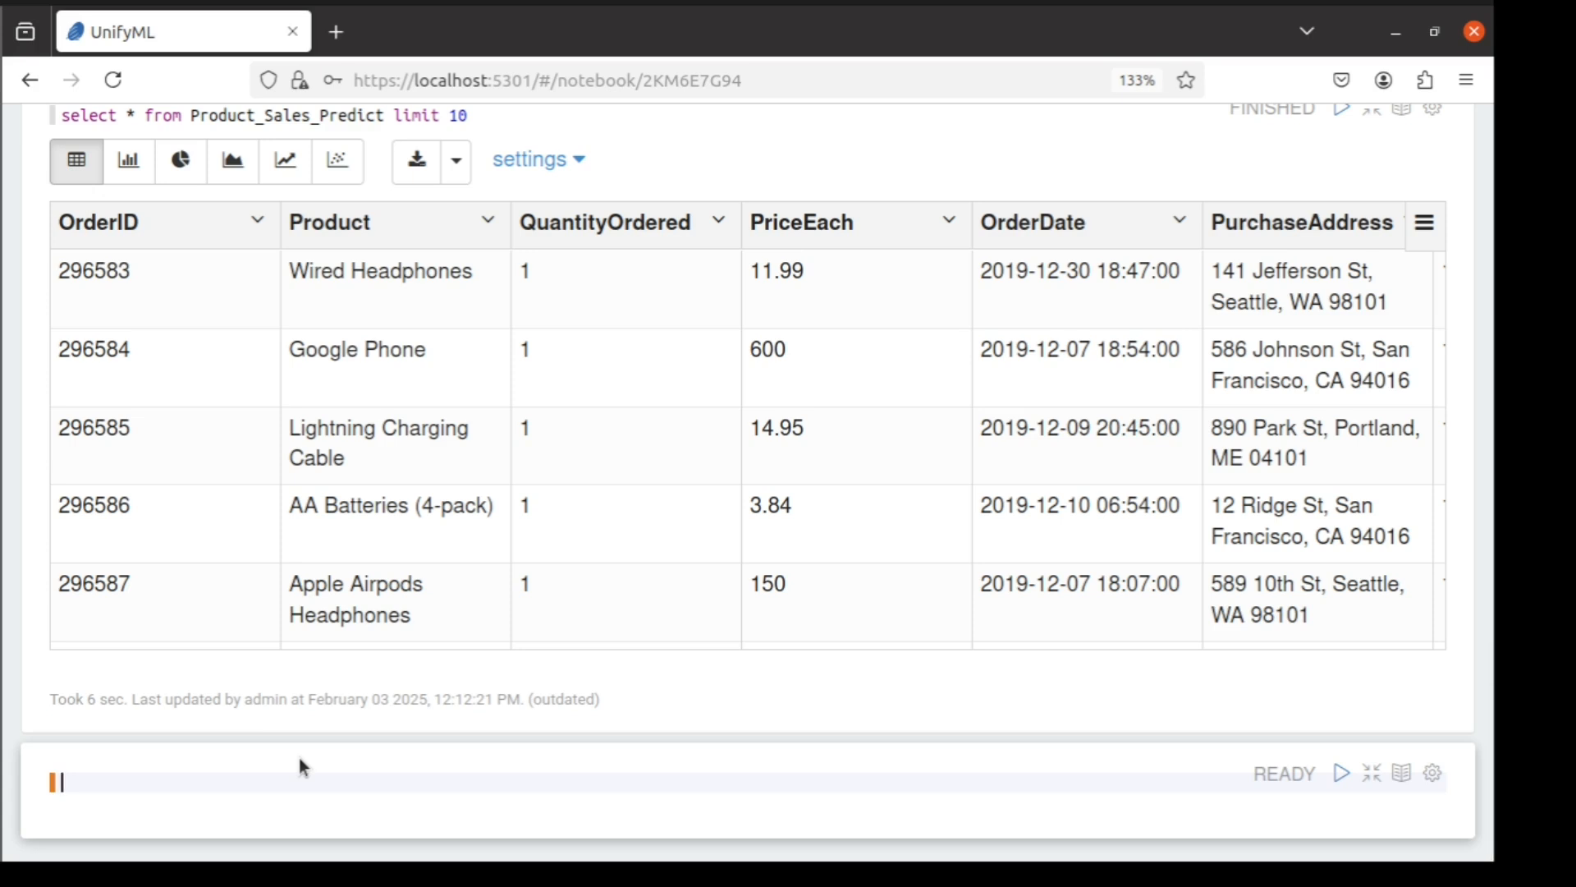
Run a LinRegPredict query on Product_Sales_Predict with model Product_Sales_unifyml_LR and view the Sales_Predict column
type("select * from table(LinRegPredict( INPUTTABLE => (\"Product_Sales_Predict\"), INPUTMODELNAME => (\"Product_Sales_unifyml_LR\")))")
double_click(109, 765)
double_click(230, 765)
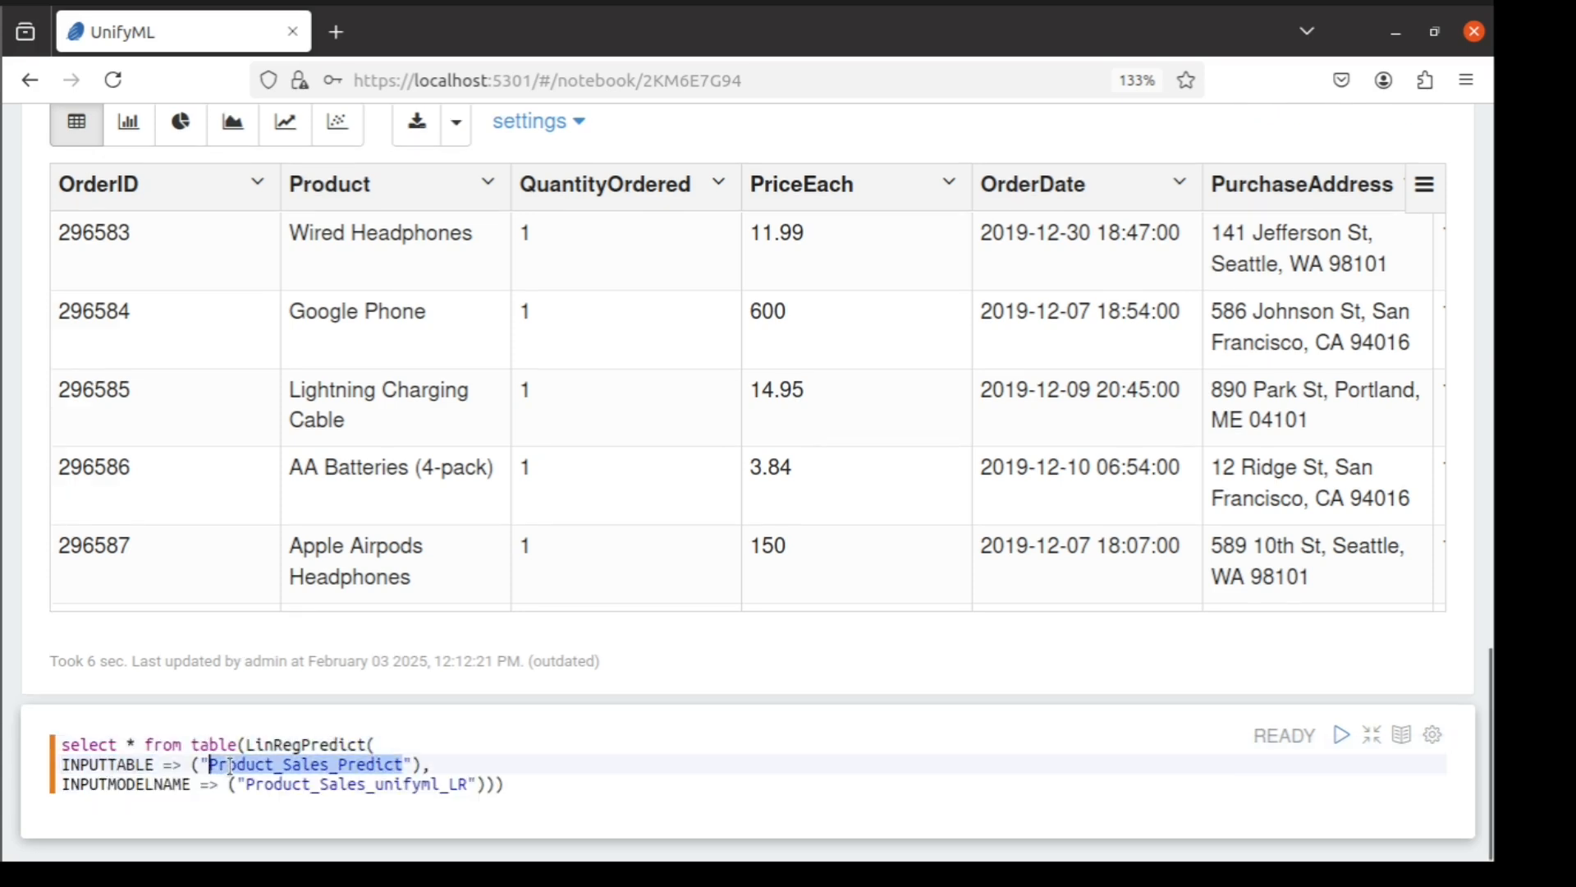
double_click(128, 785)
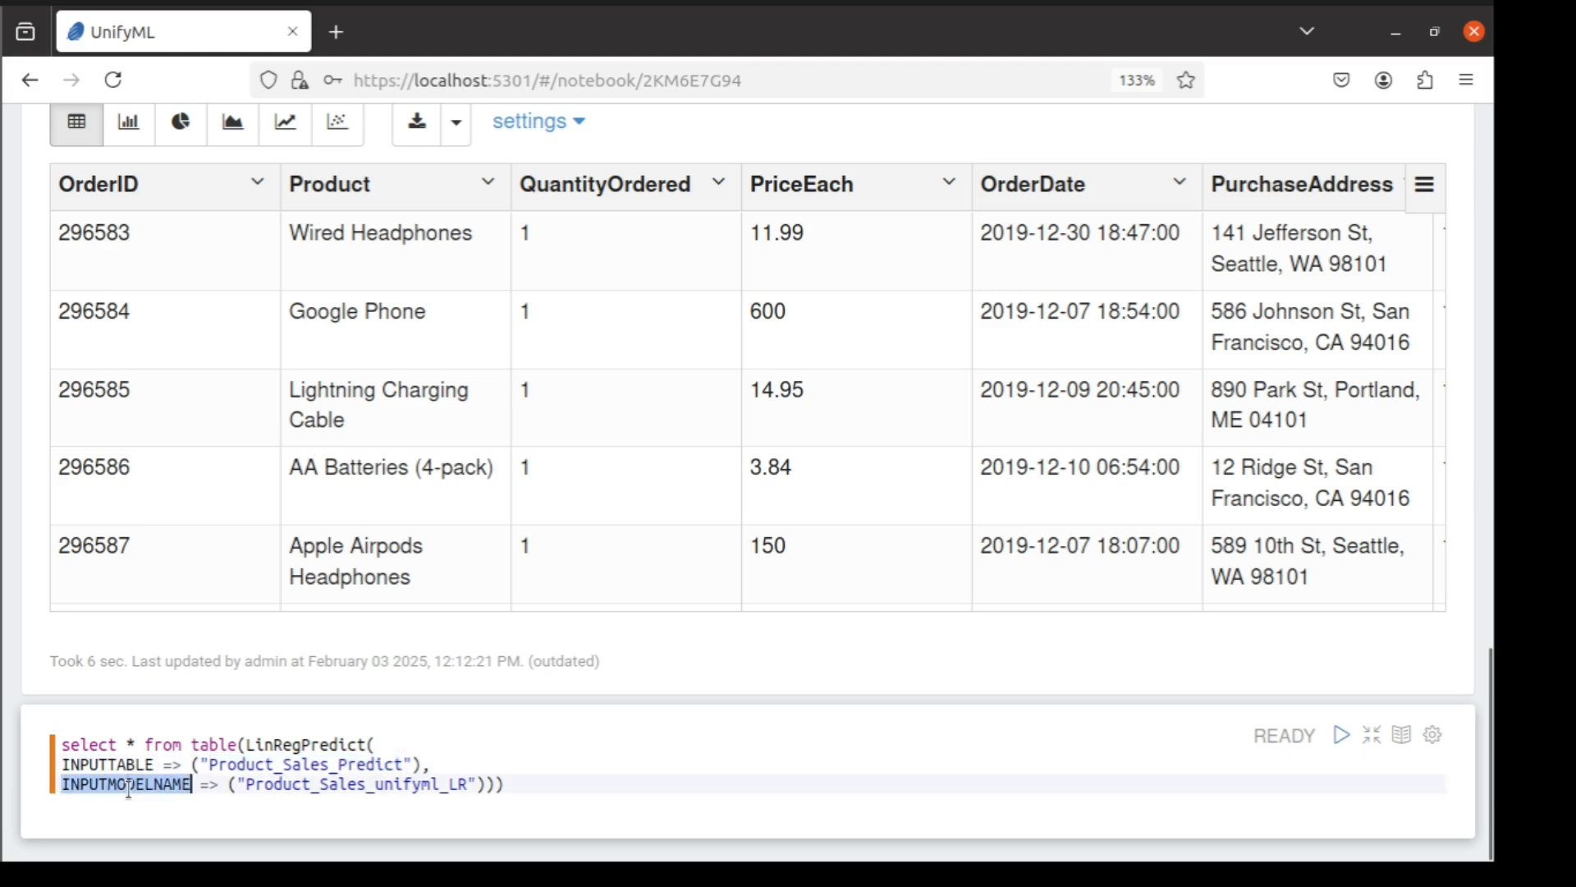
double_click(293, 787)
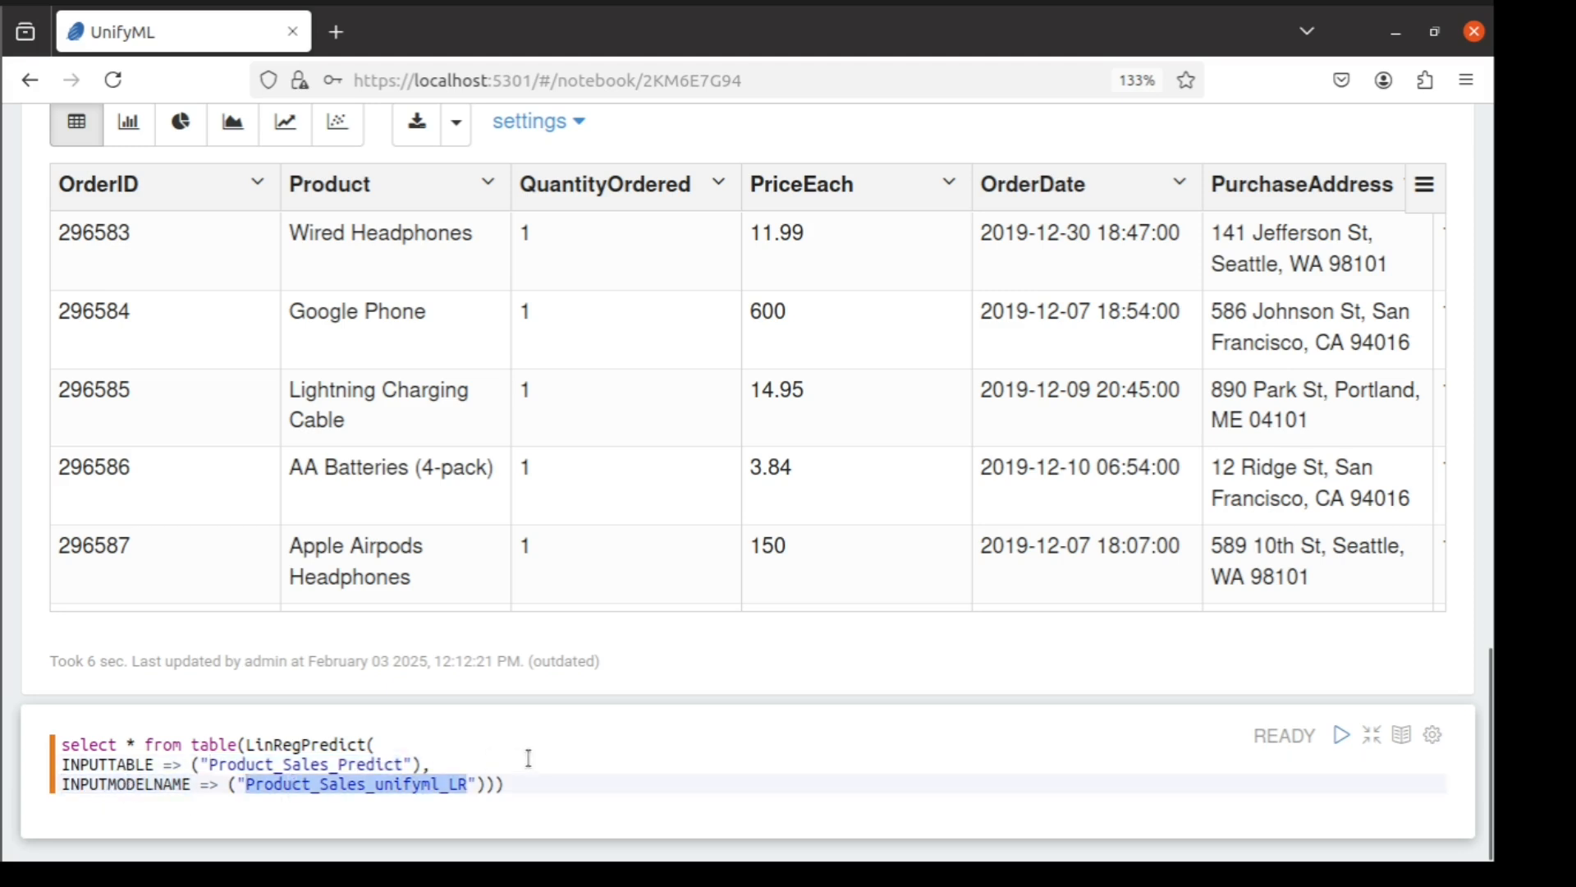
left_click(528, 759)
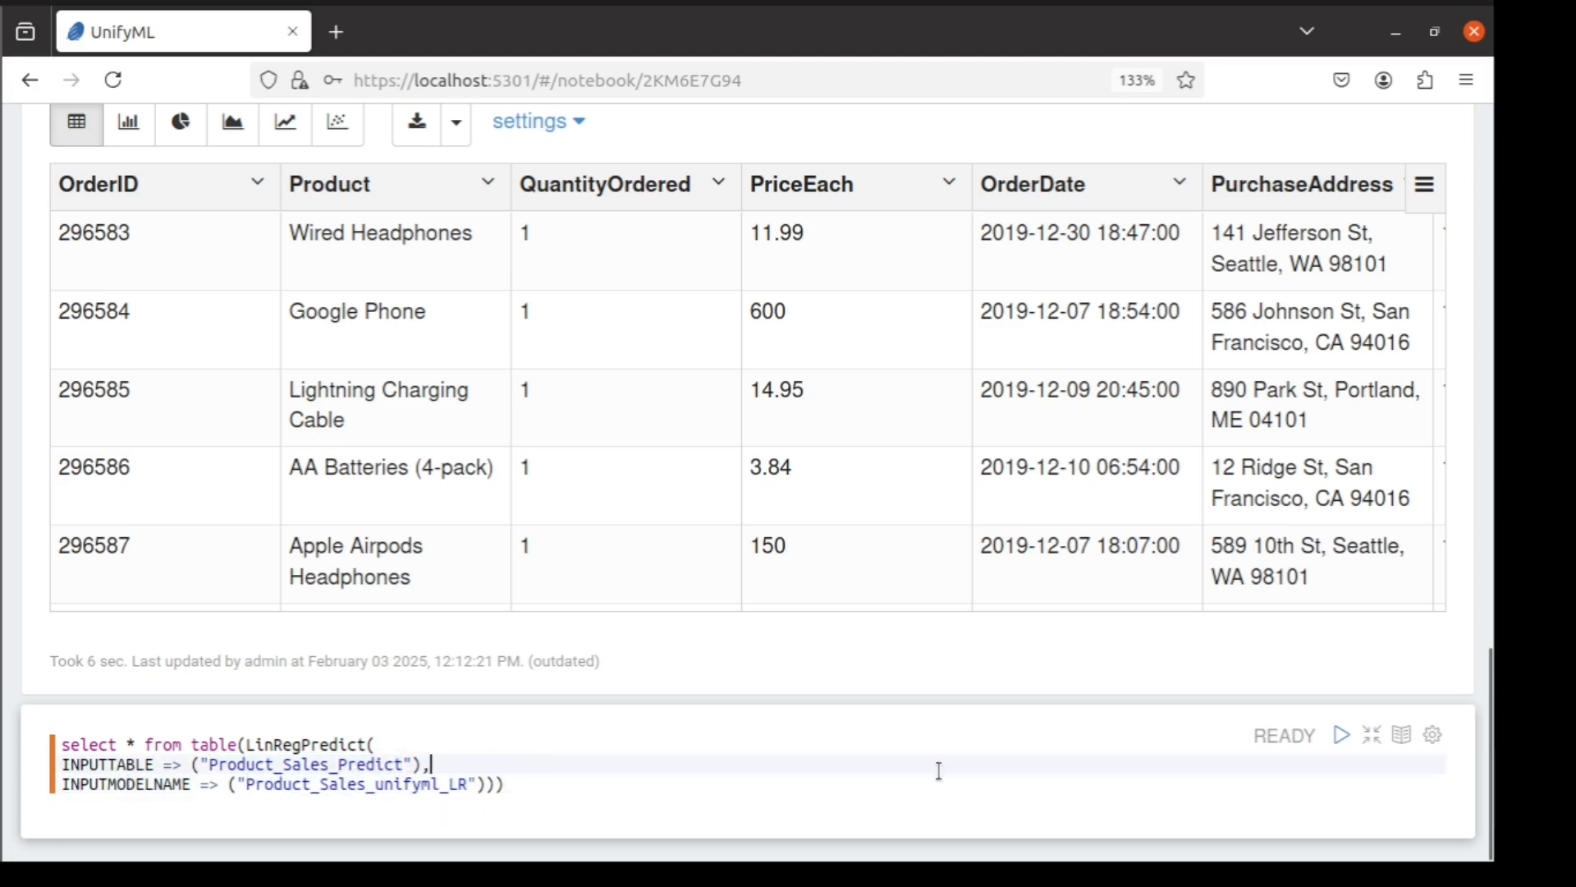
left_click(1343, 737)
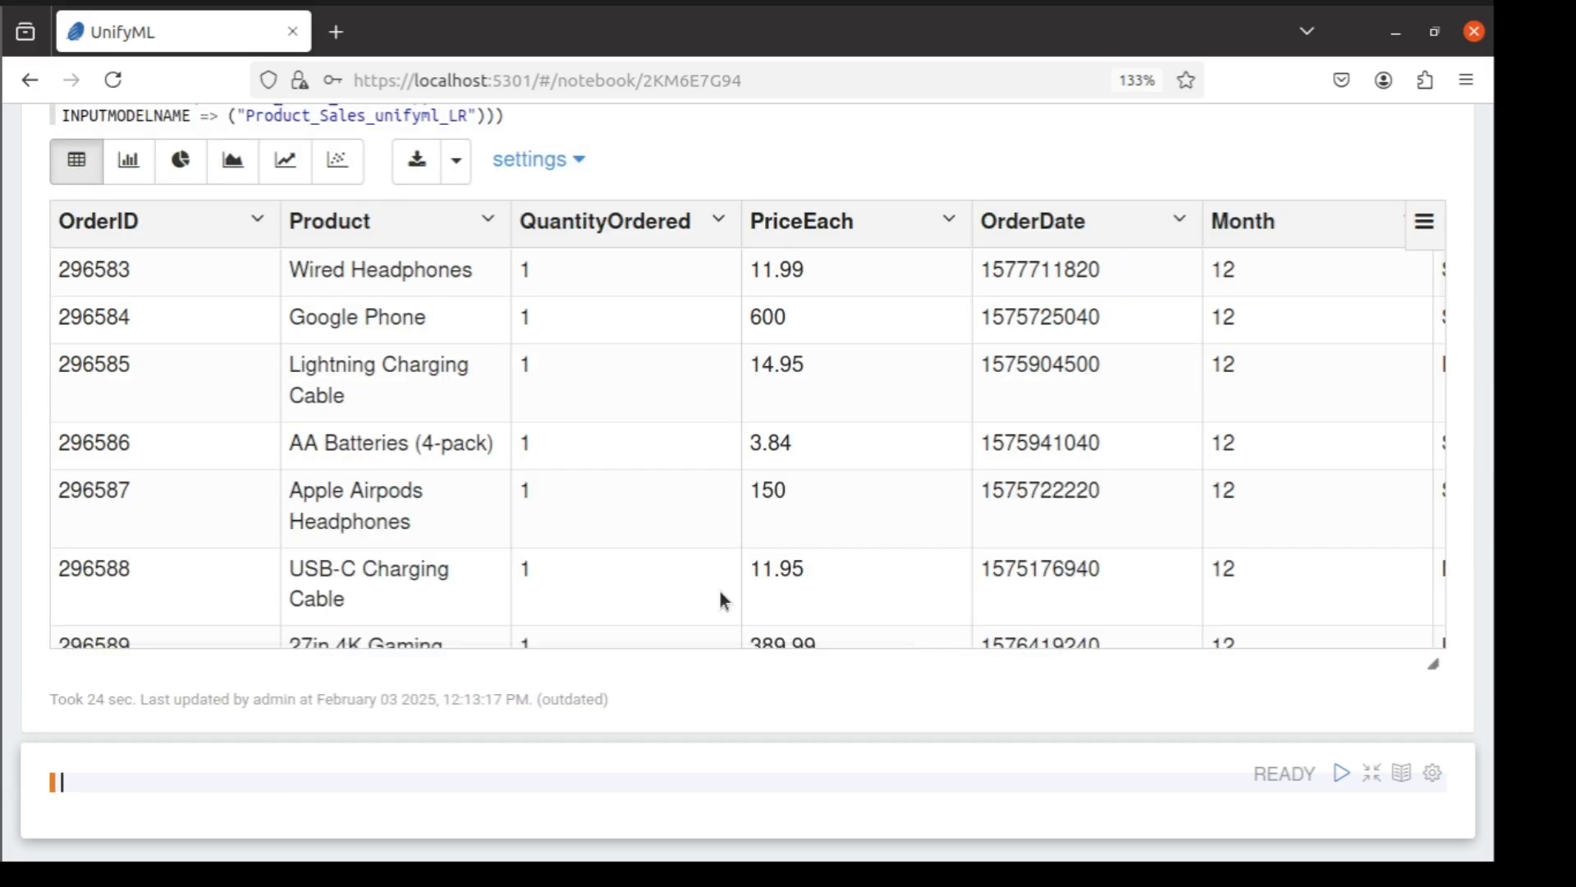
scroll(719, 589, "right", 5)
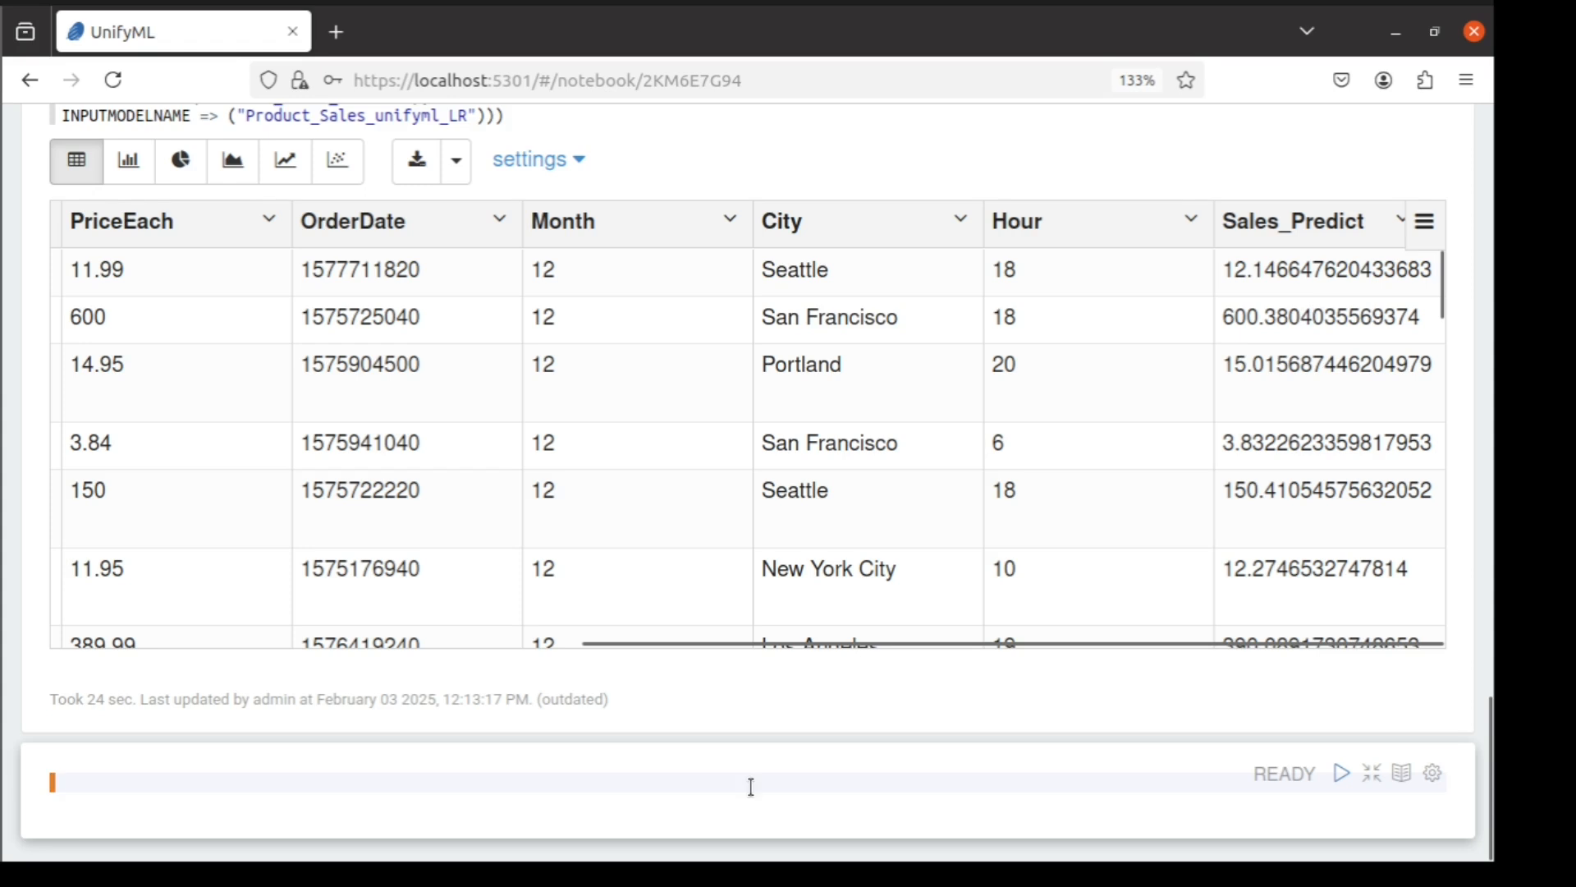
Run the query select * from Sale_Yearly_Budget limit 10 in a new paragraph
type("select * from Sale_Yearly_Budget limit 10")
double_click(313, 786)
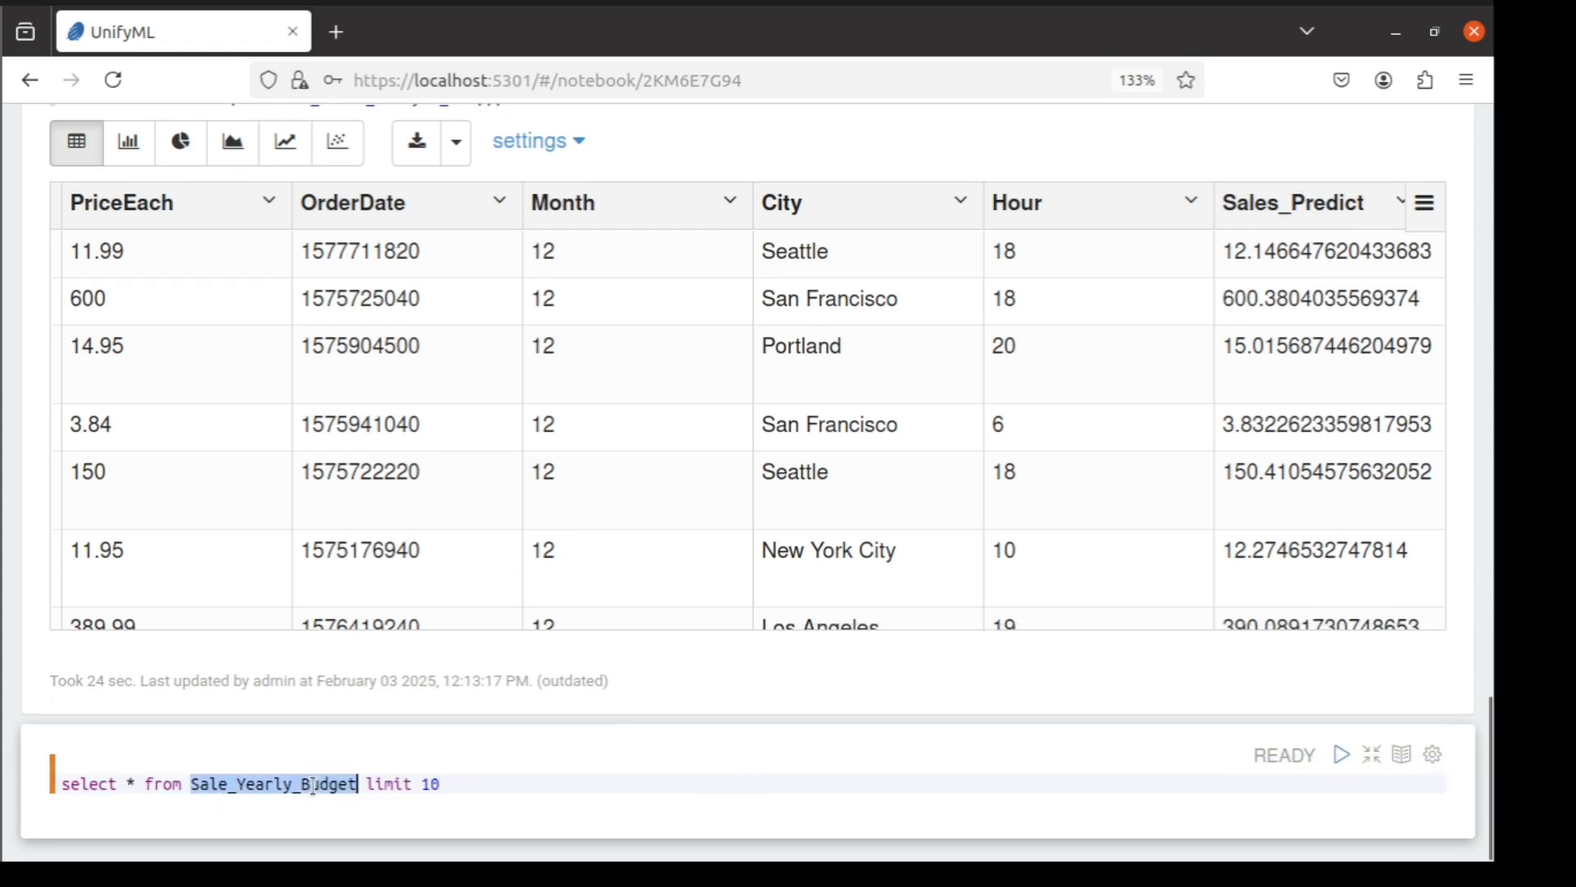
left_click(449, 780)
left_click(1343, 762)
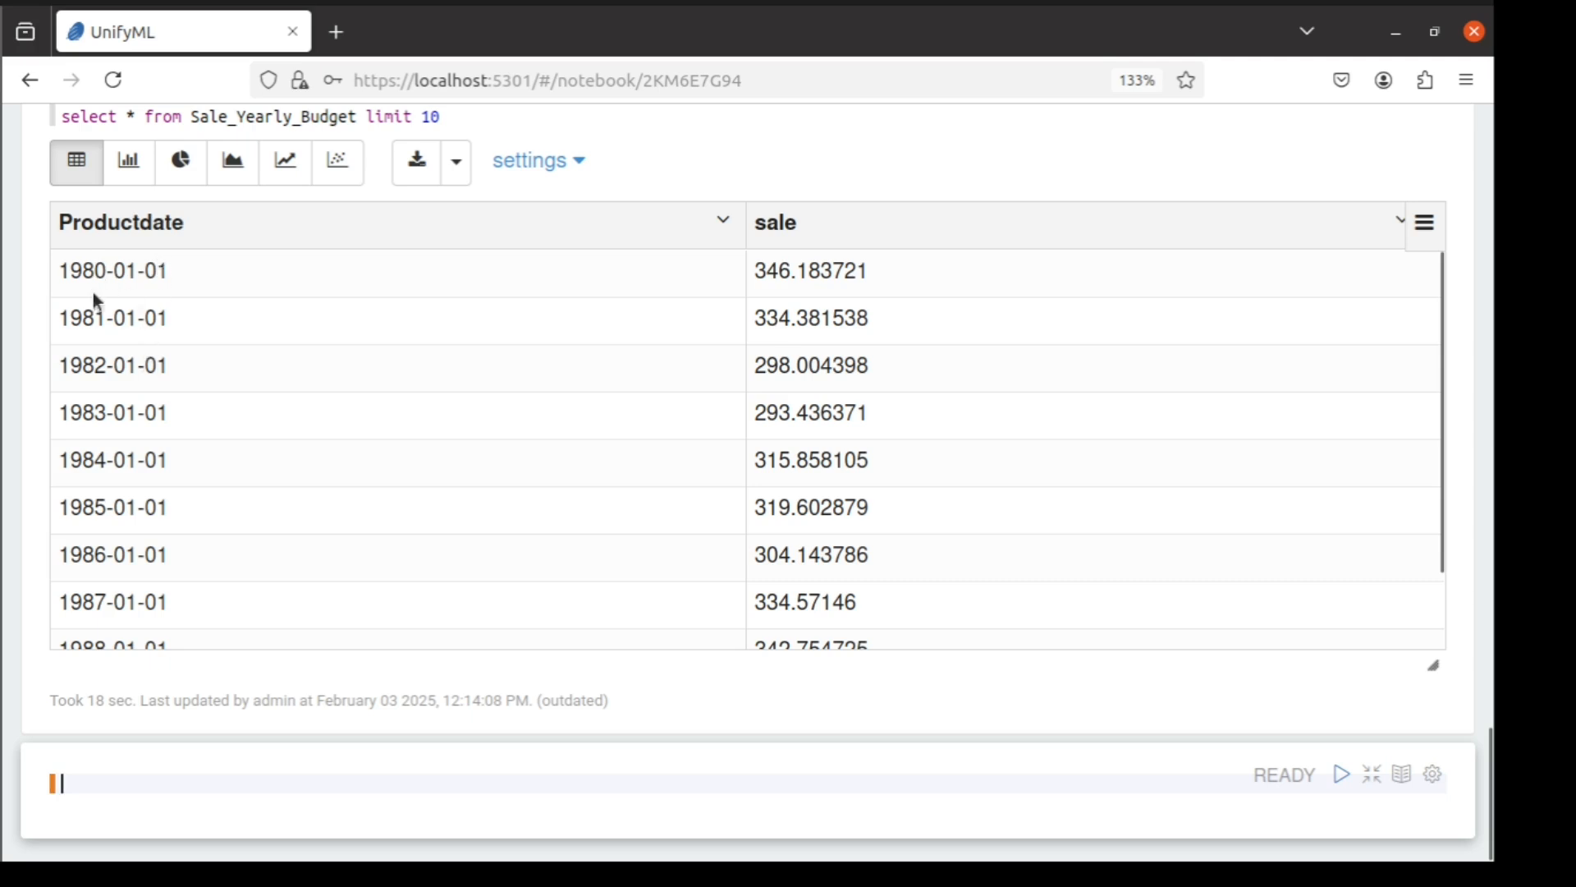
Add an ArimaTimeSeries query on Sale_Yearly_Budget with date column productDate, target column sale and input data type productDate:datetime
type("select * from table(ArimaTimeSeries( INPUTTABLE => (\"Sale_Yearly_Budget\"), INPUTDATECOLUMN => (\"productDate\"), TARGETCOLUMN =>  (\"sale\"), INPUTDATATYPES => ARRAY[\"productDate:datetime\"]))")
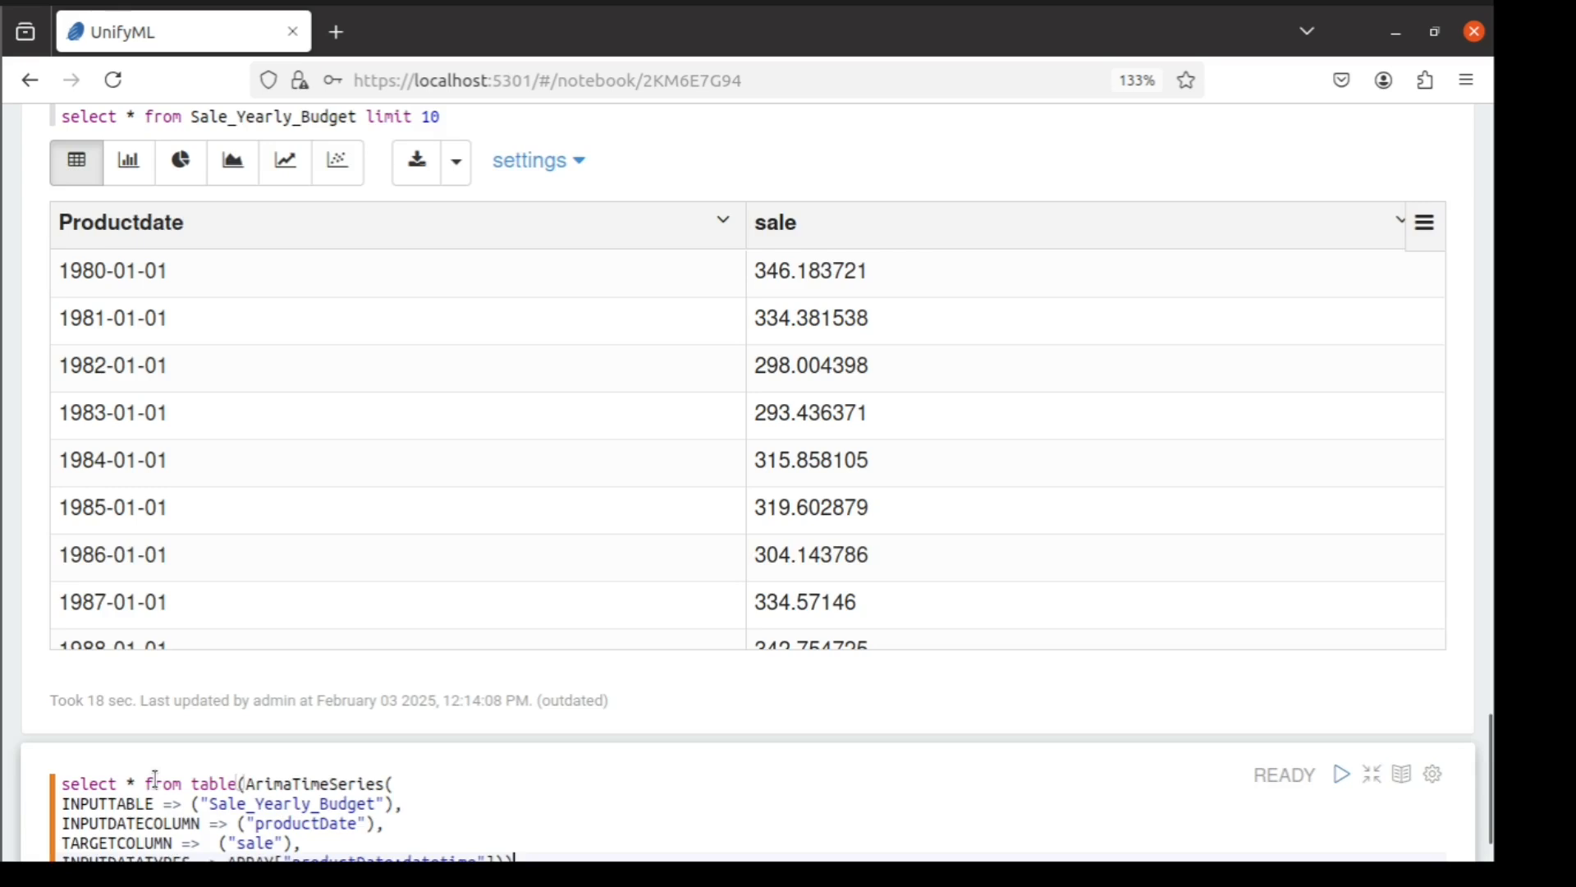
scroll(156, 778, "down", 2)
double_click(271, 705)
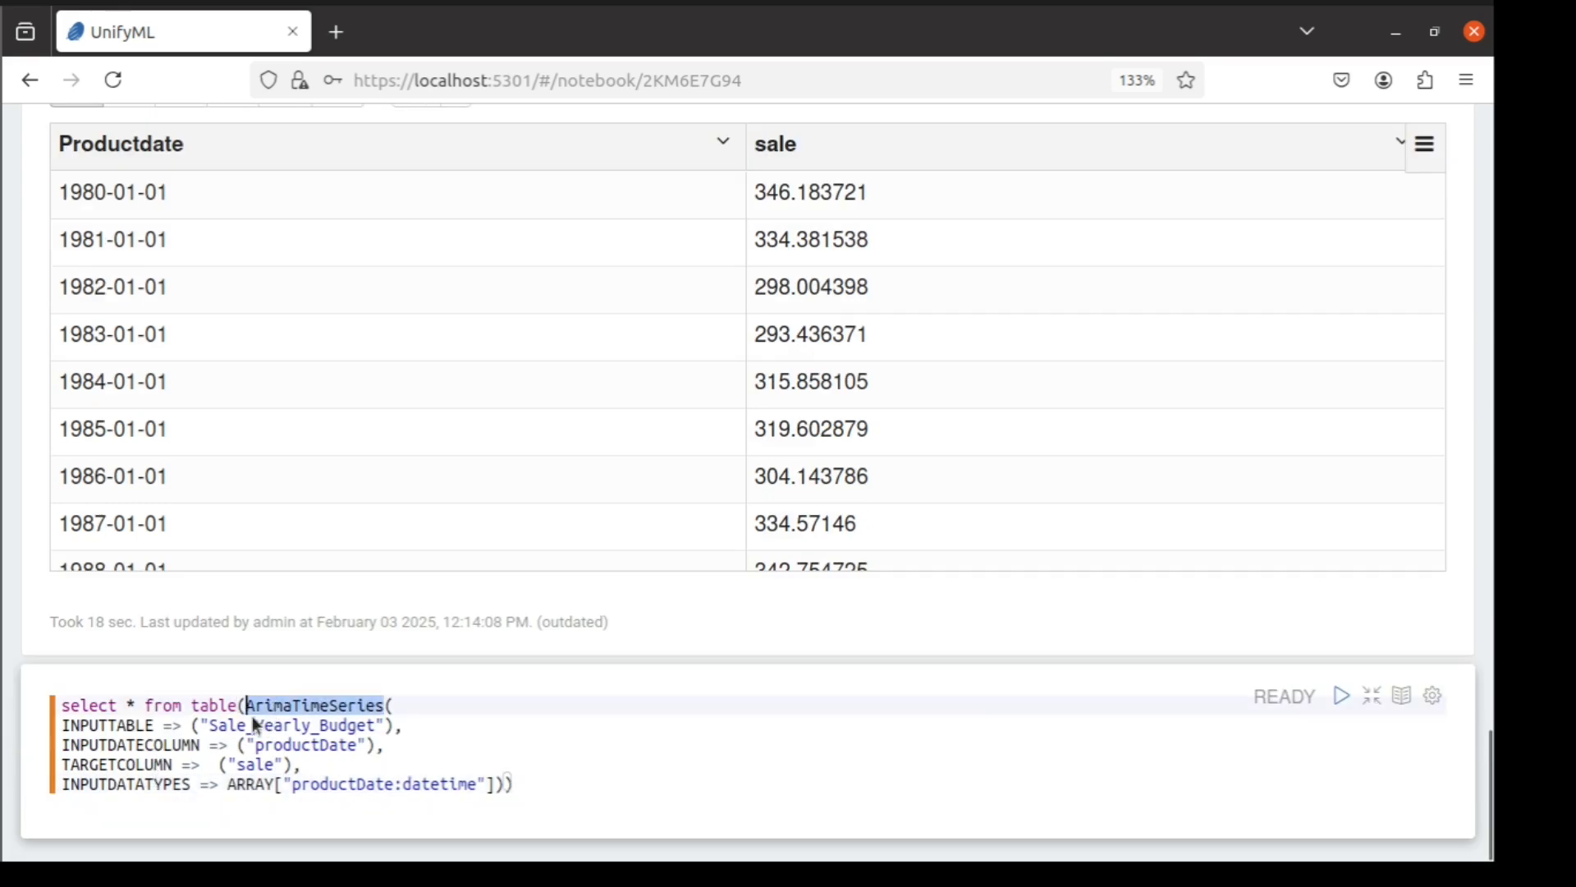
double_click(96, 724)
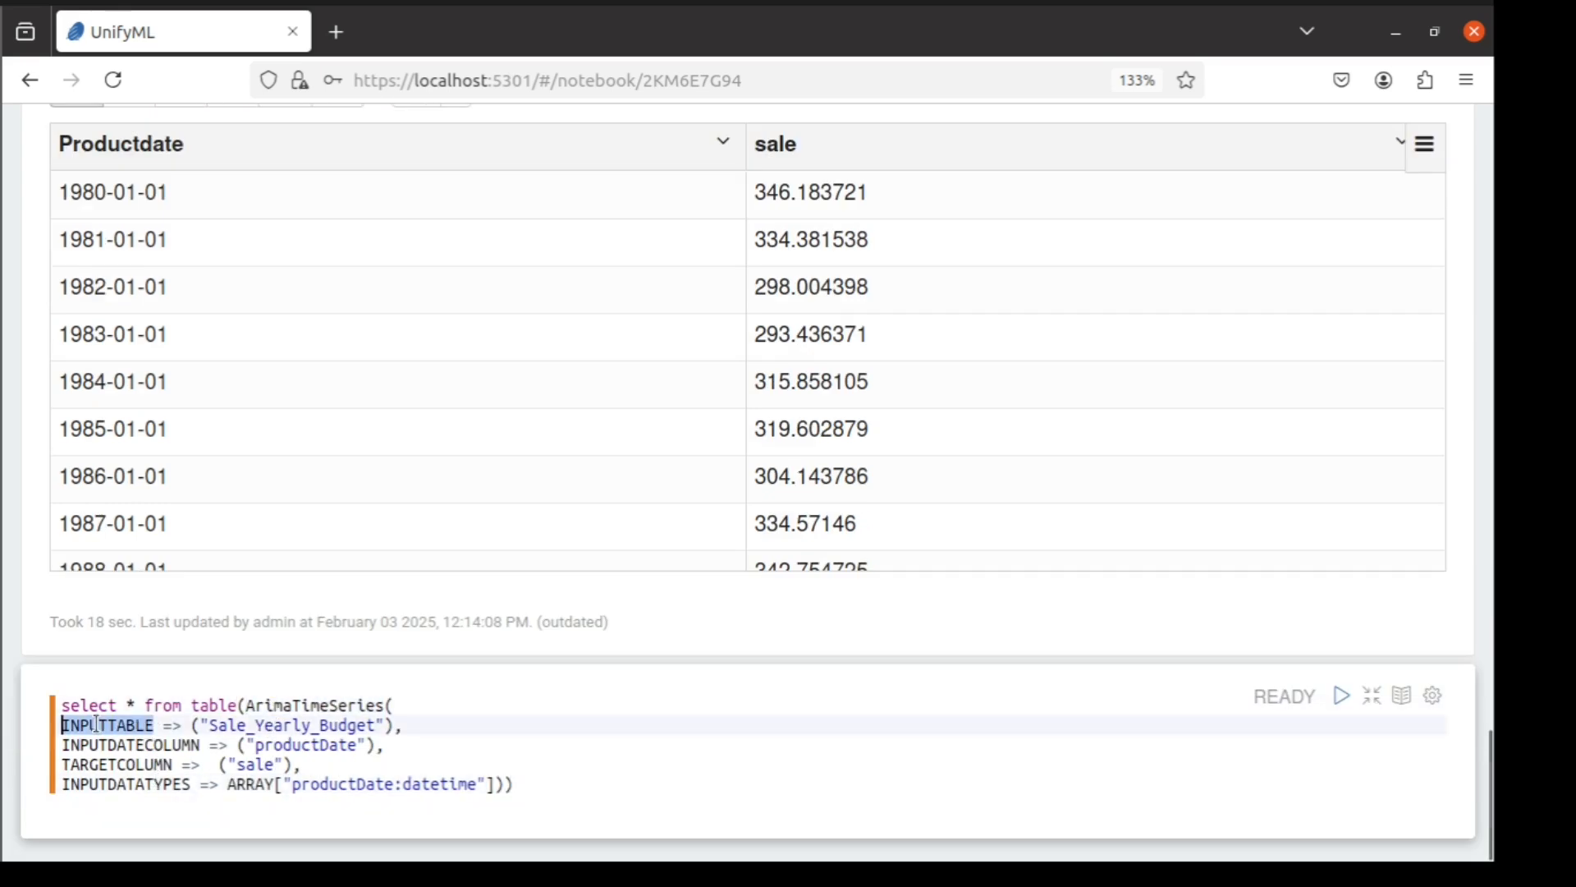
double_click(256, 726)
double_click(139, 763)
double_click(139, 745)
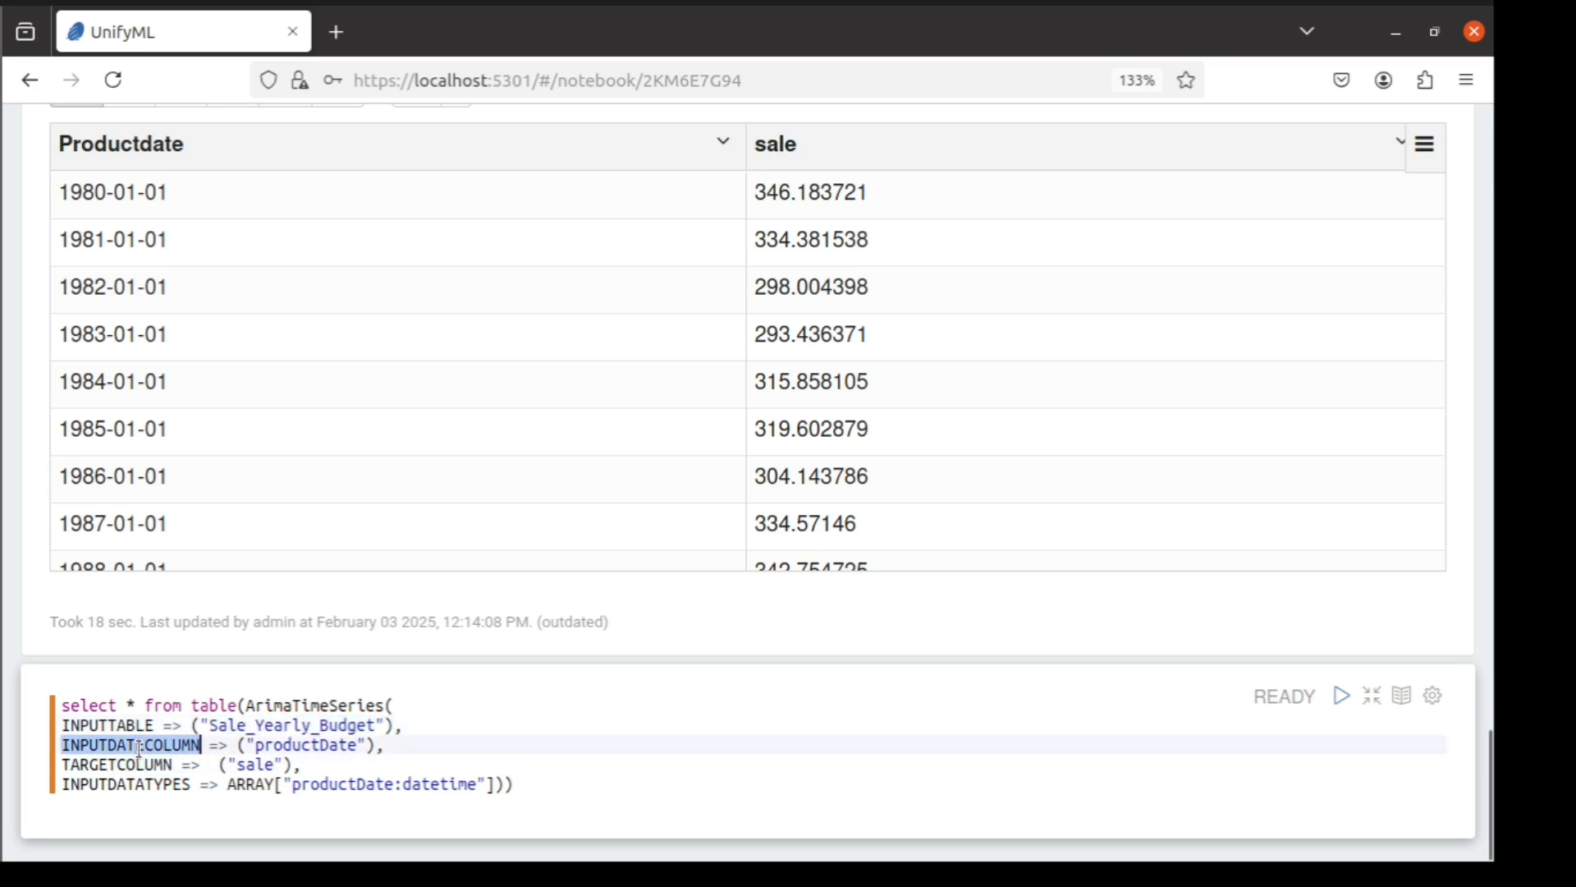
double_click(292, 745)
double_click(141, 765)
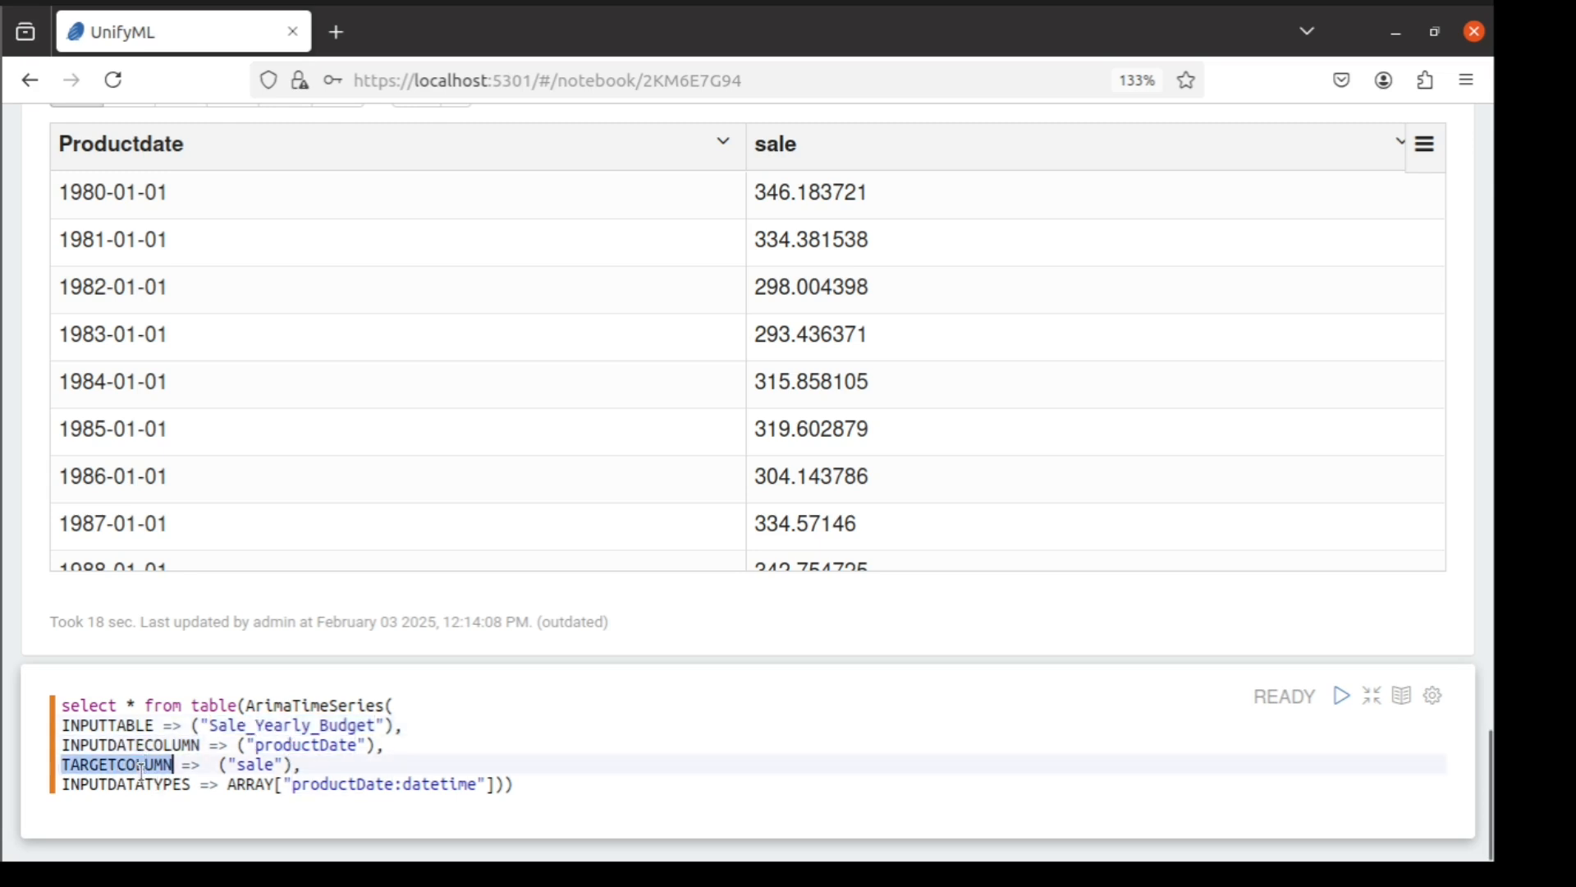
double_click(246, 766)
double_click(156, 784)
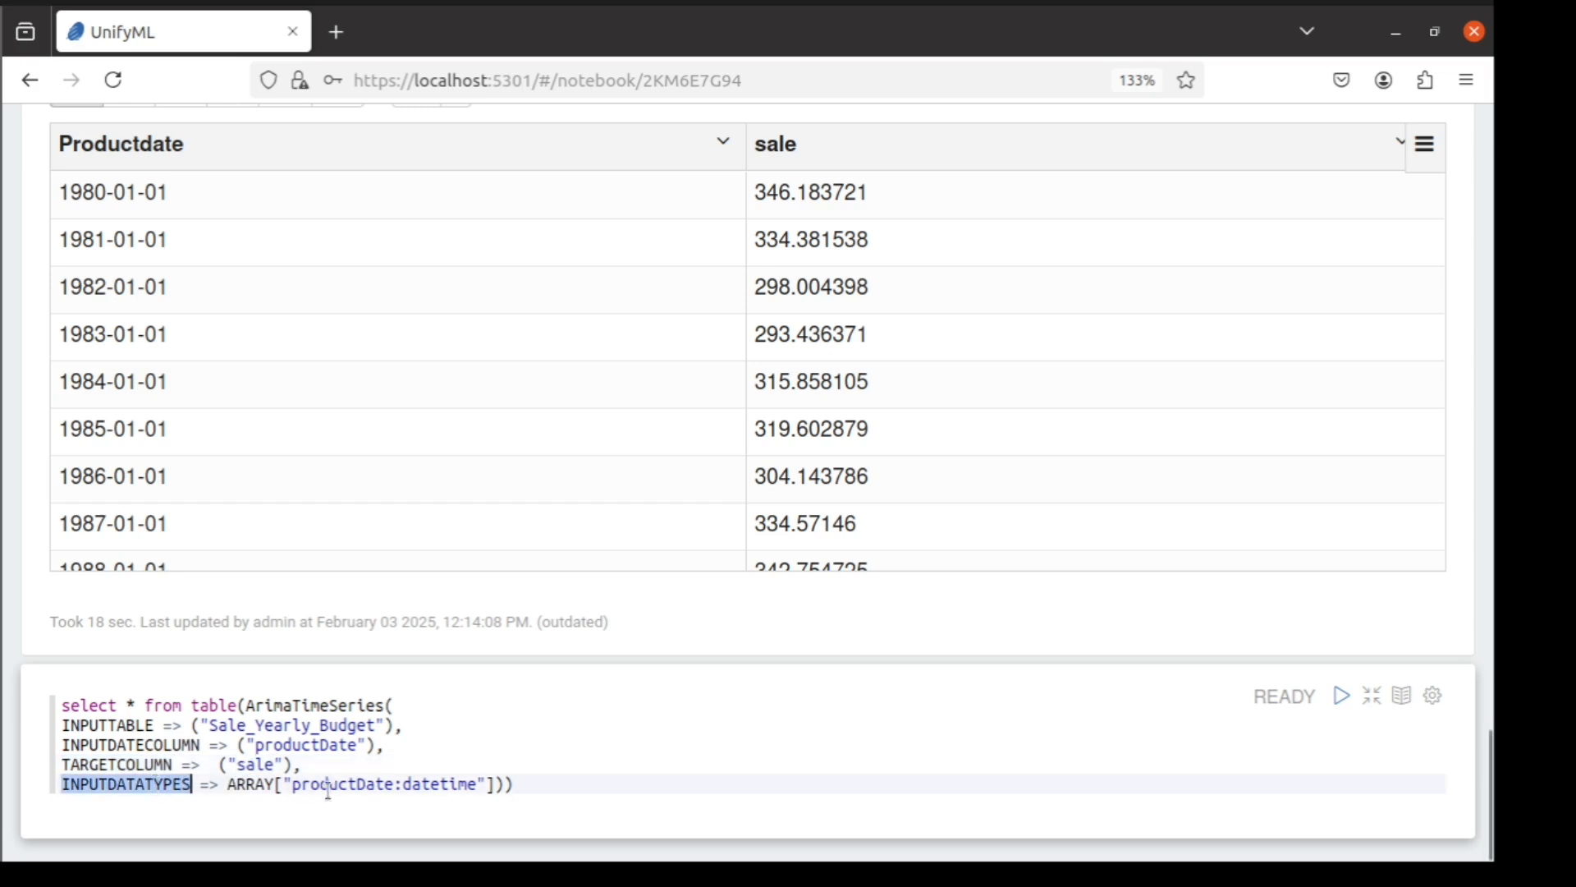
double_click(355, 784)
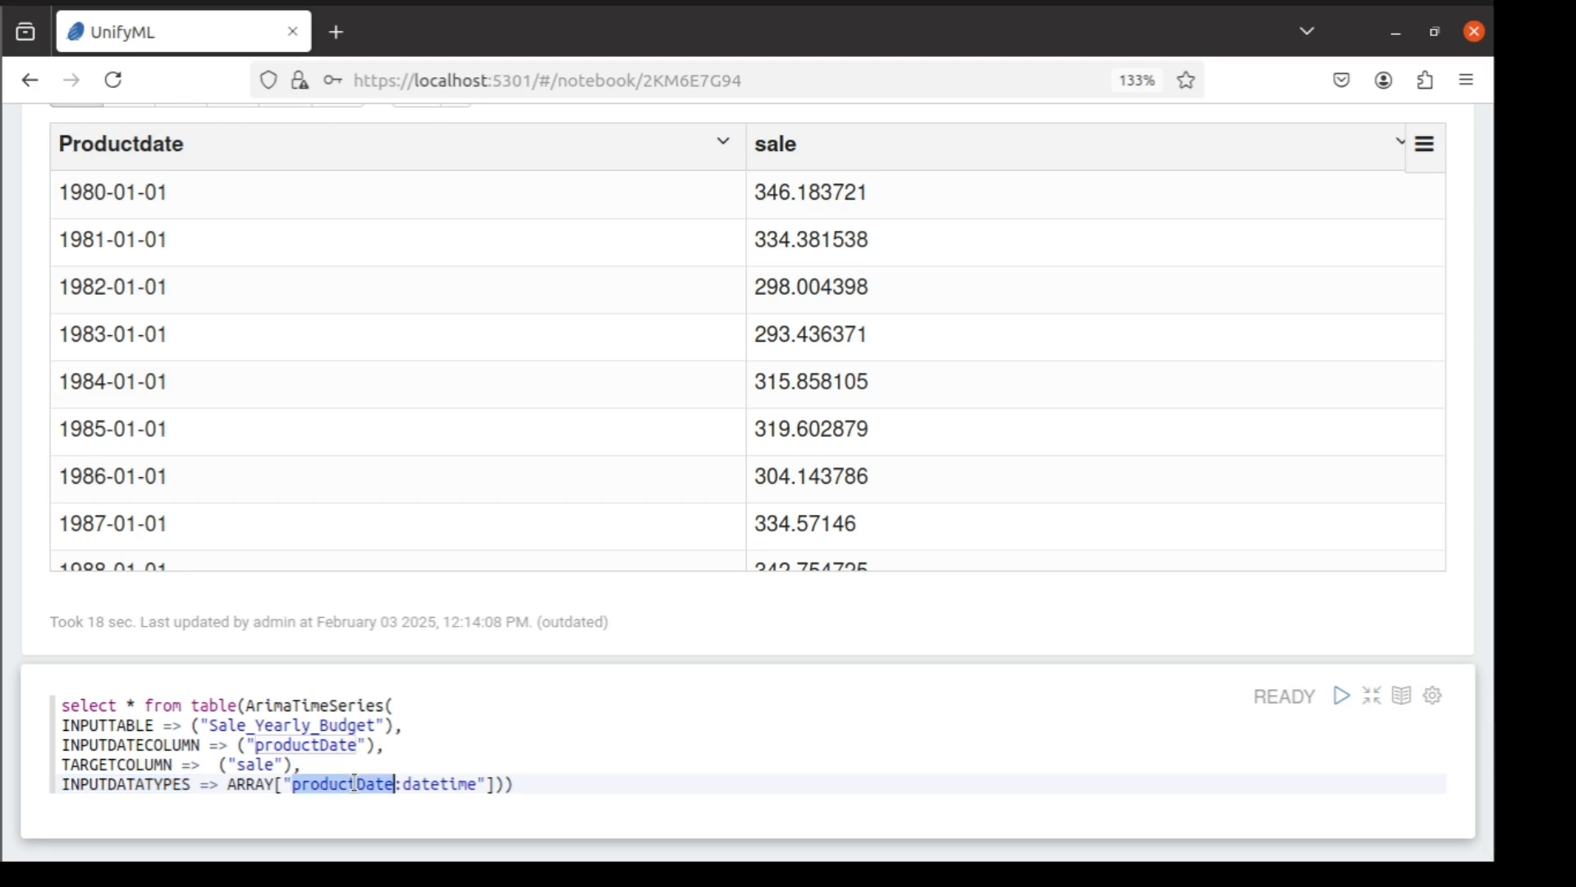
Run the ArimaTimeSeries query on Sale_Yearly_Budget and look through the forecast rows in the Productdate and sale_Predict columns
double_click(440, 784)
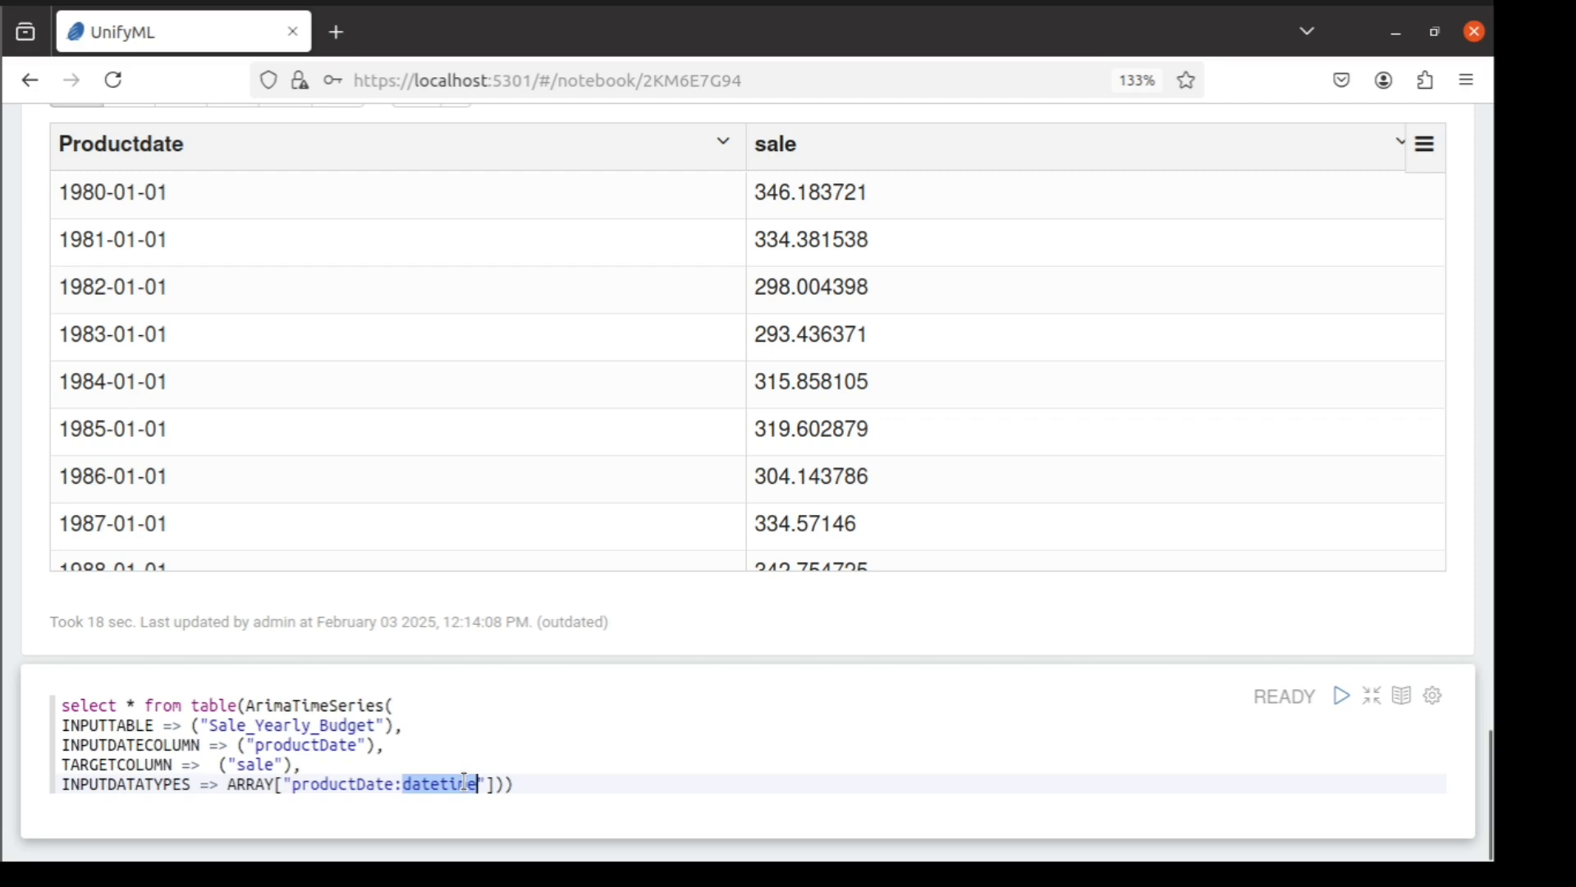
left_click(1342, 698)
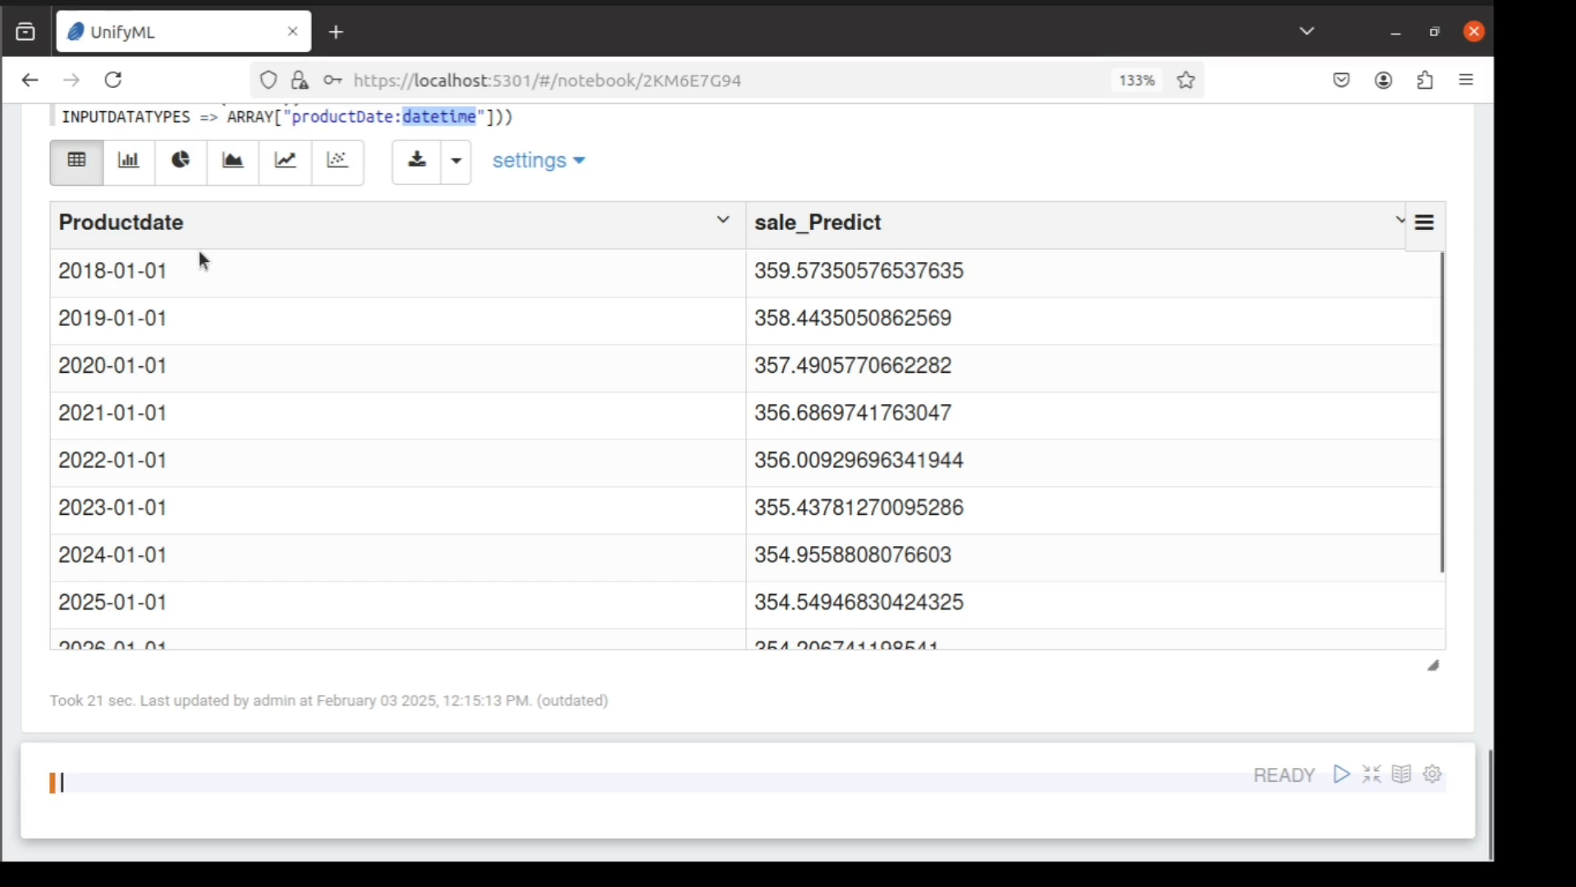
scroll(215, 350, "up", 3)
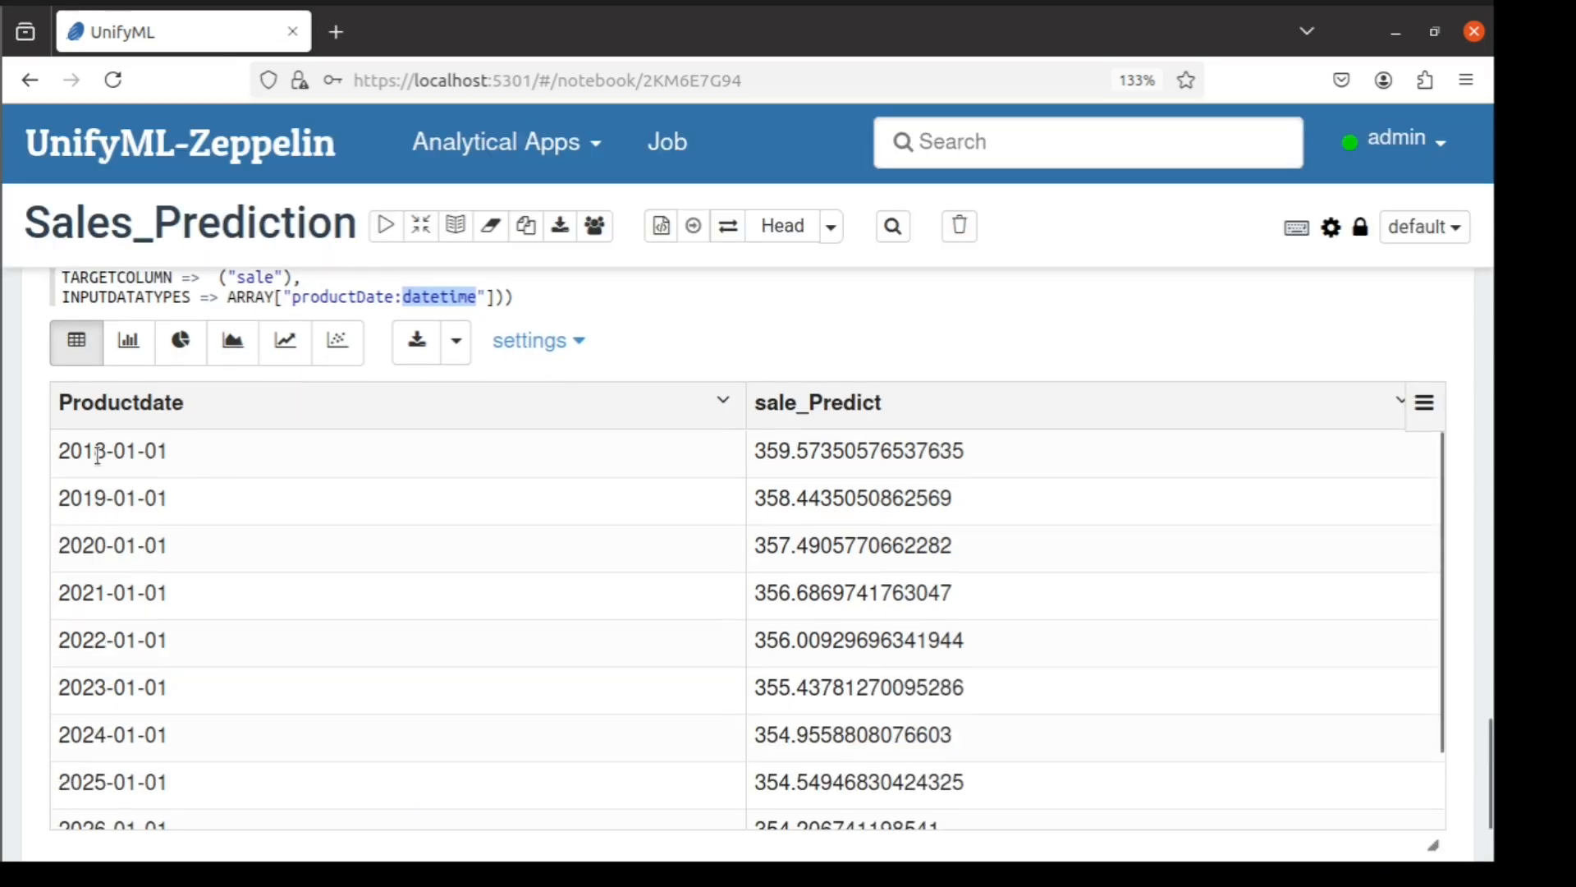
scroll(156, 641, "down", 1)
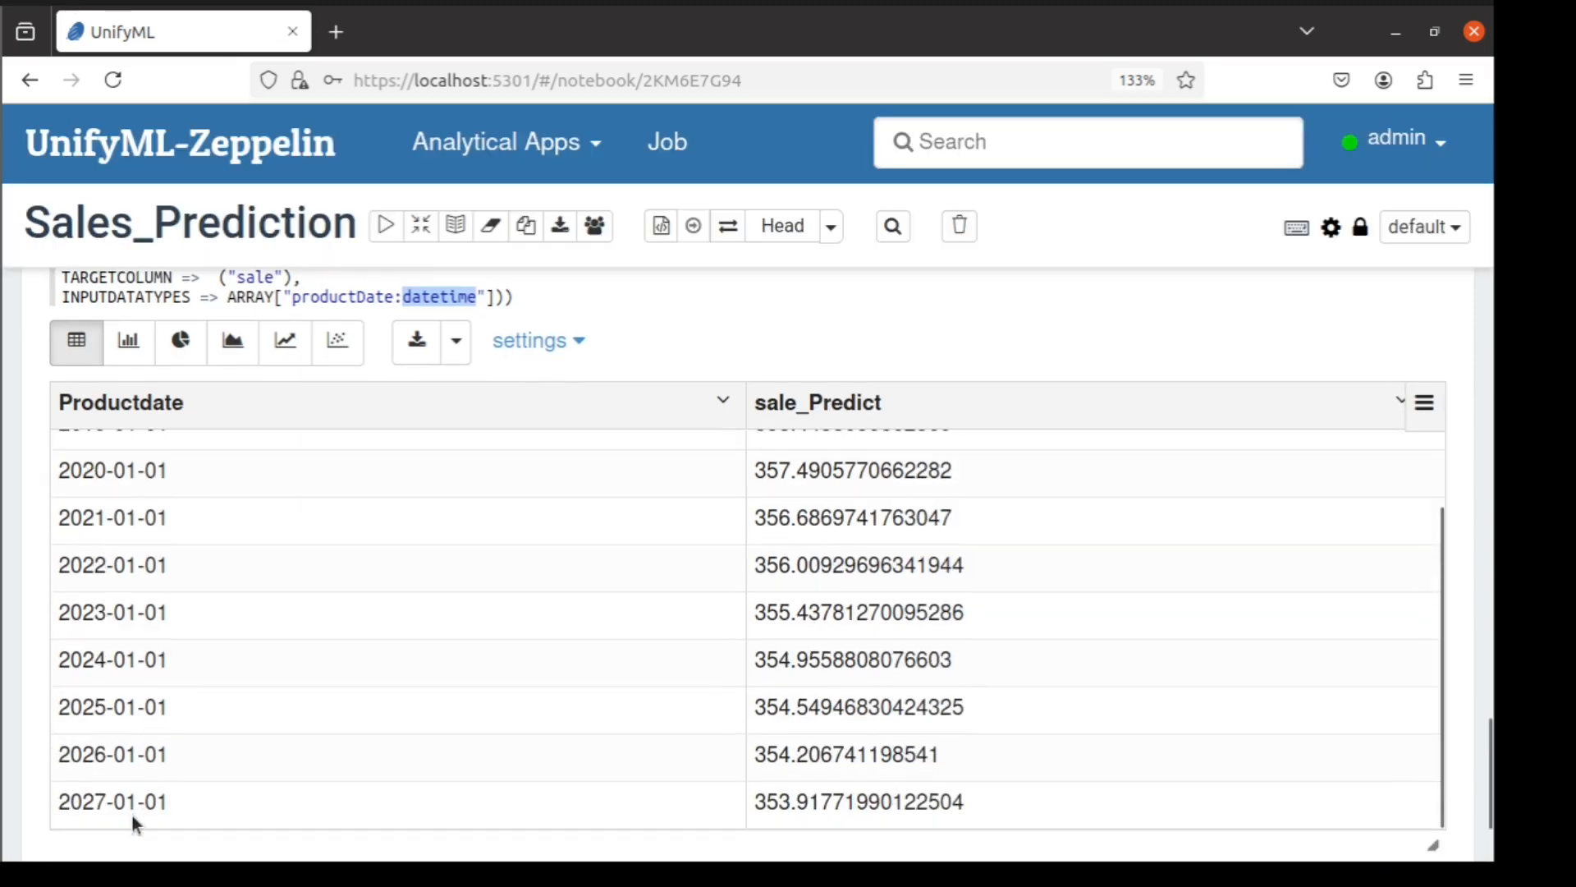
scroll(131, 815, "down", 3)
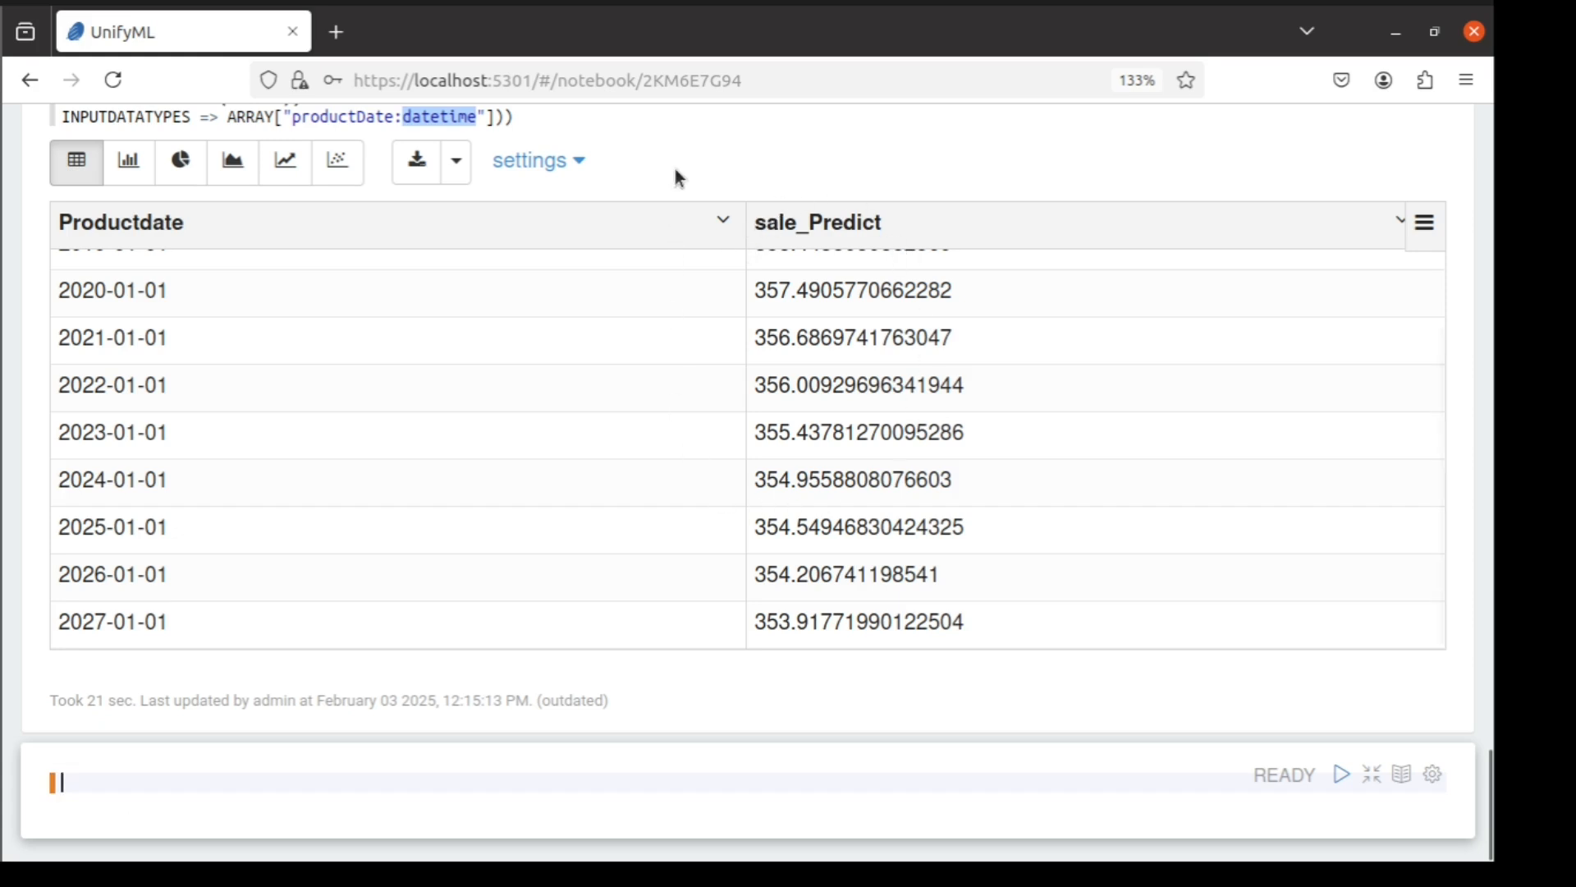
scroll(675, 169, "up", 3)
left_click(667, 295)
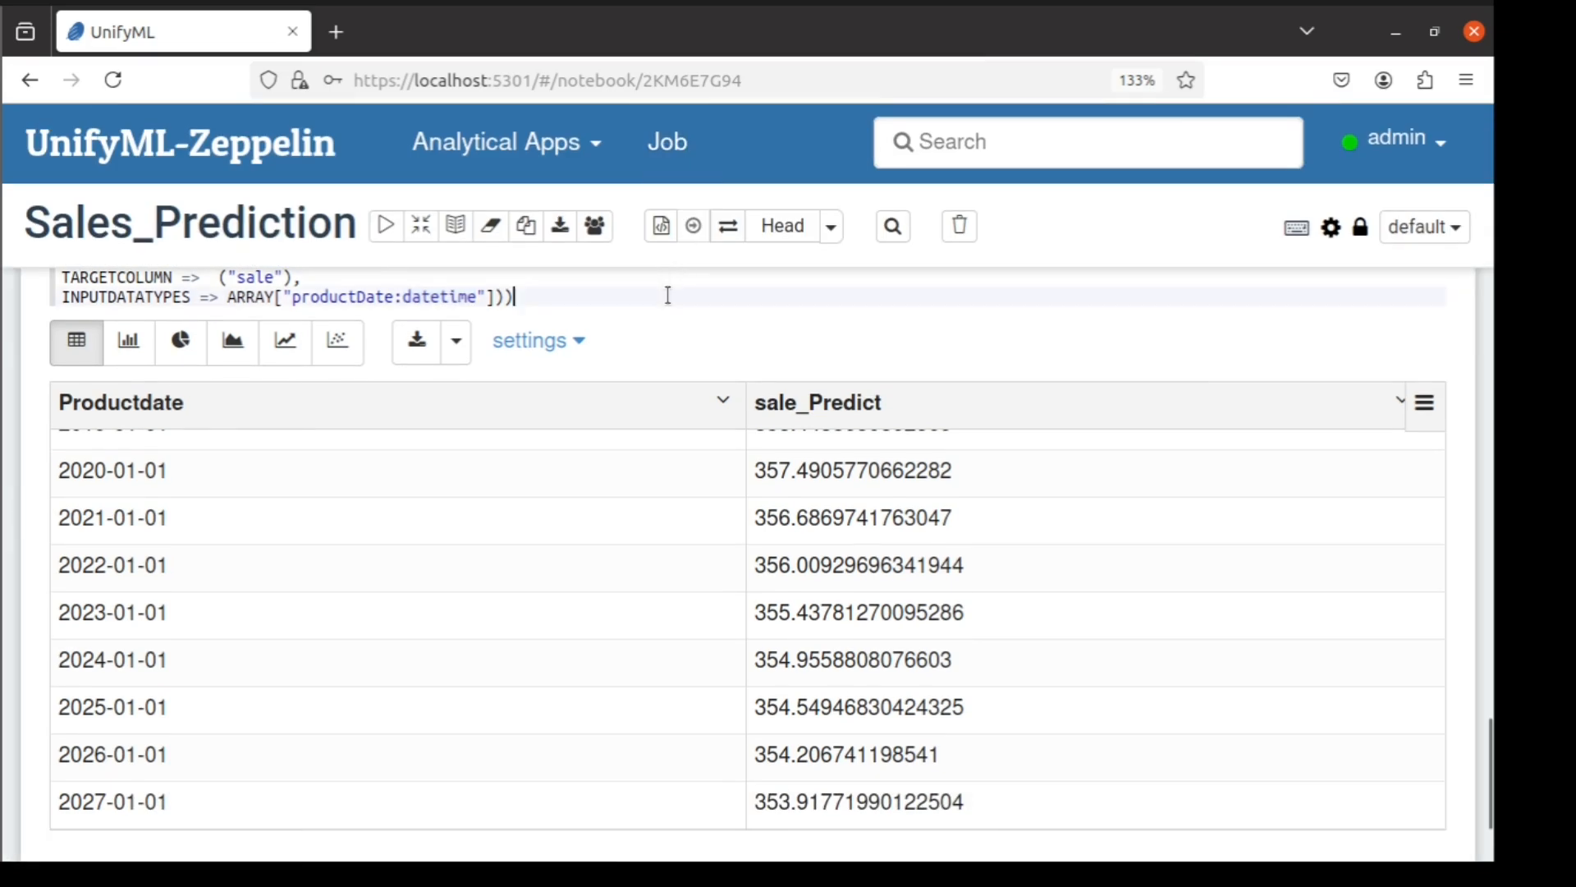